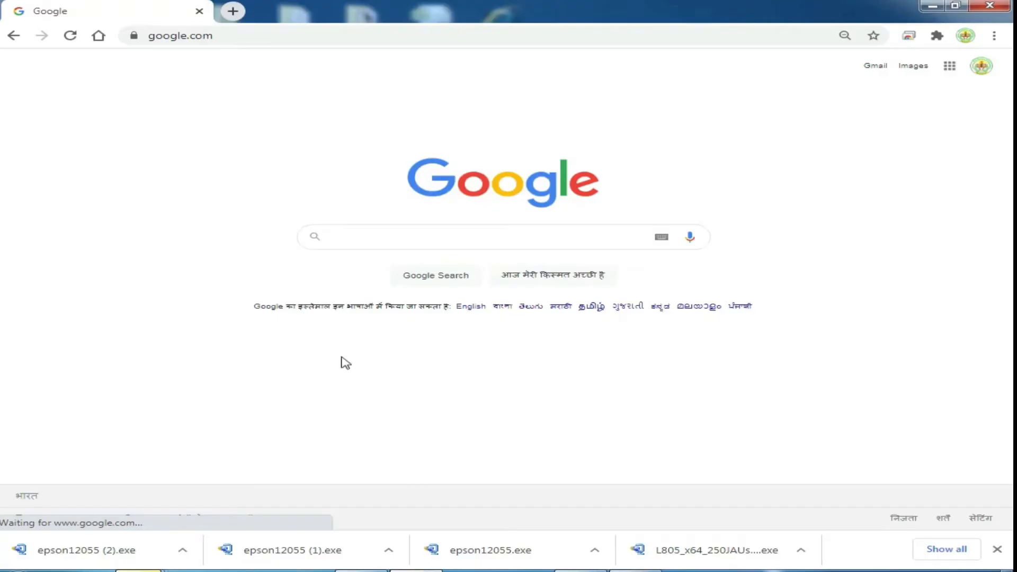
Search Google for "epson r260 drivers" and open the epson.com support page for the Epson Stylus Photo R260
{"action": "left_click", "coordinate": [365, 233]}
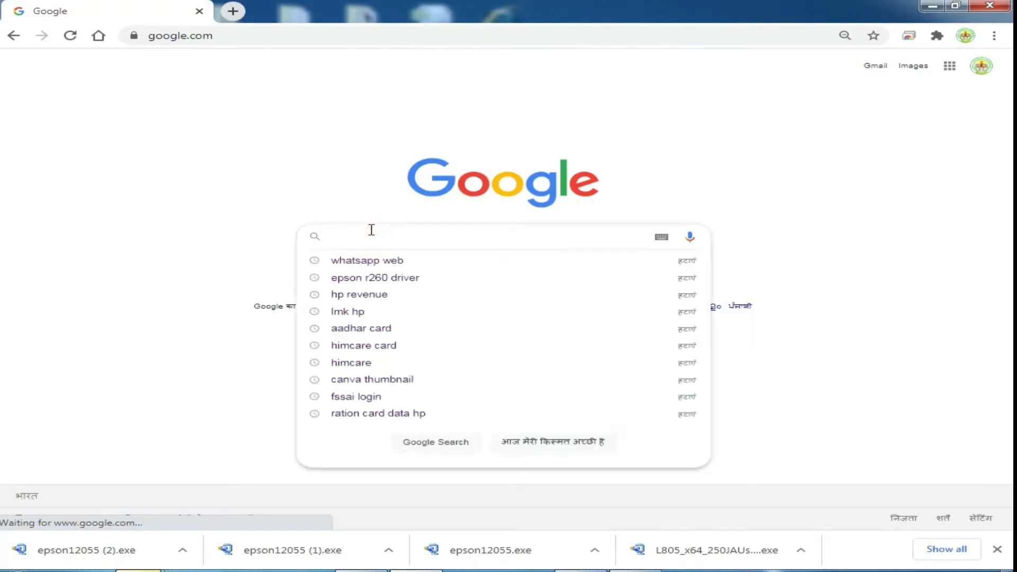
{"action": "type", "text": "epson r26"}
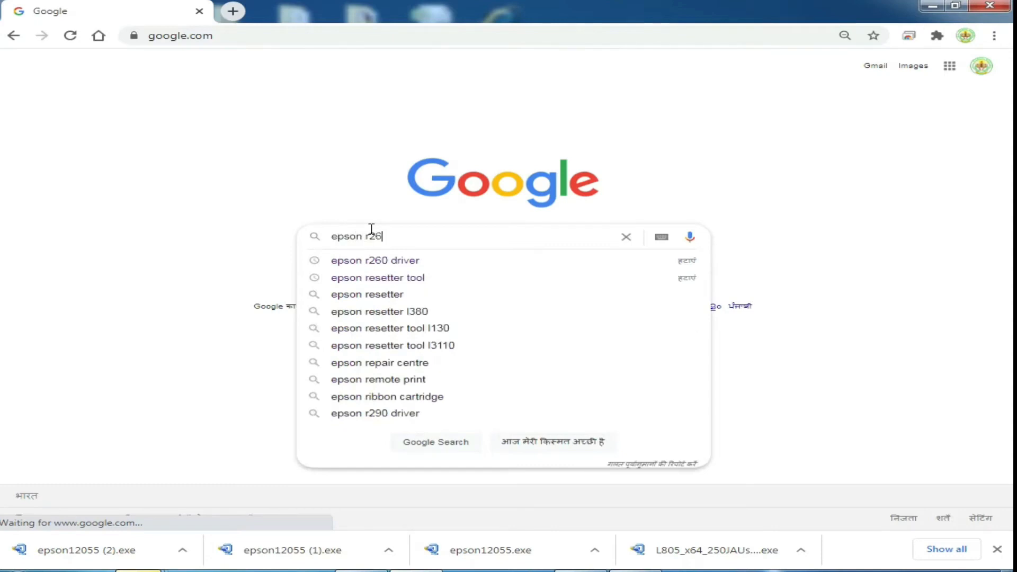
{"action": "type", "text": "0 drivers"}
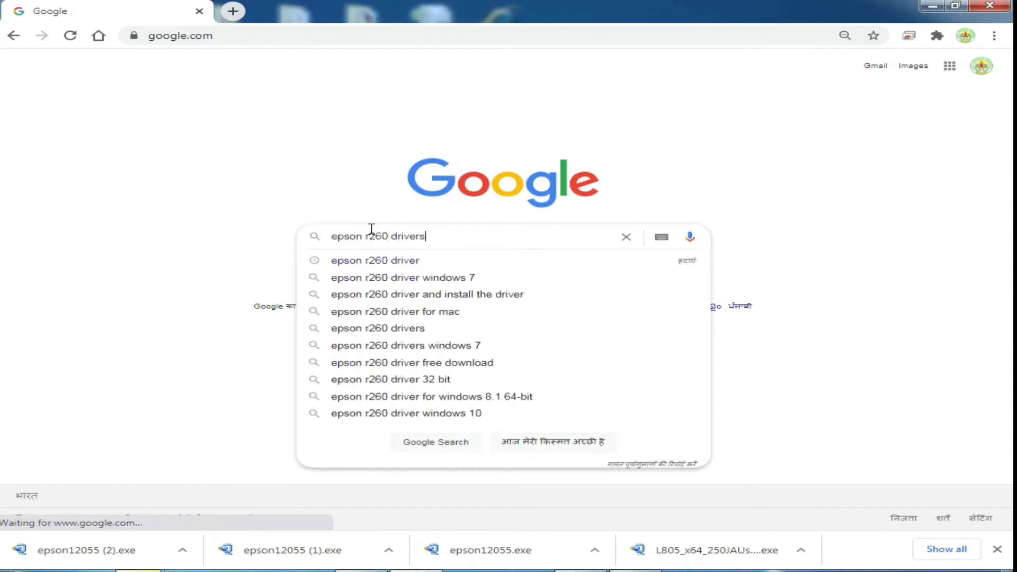
{"action": "key", "text": "Return"}
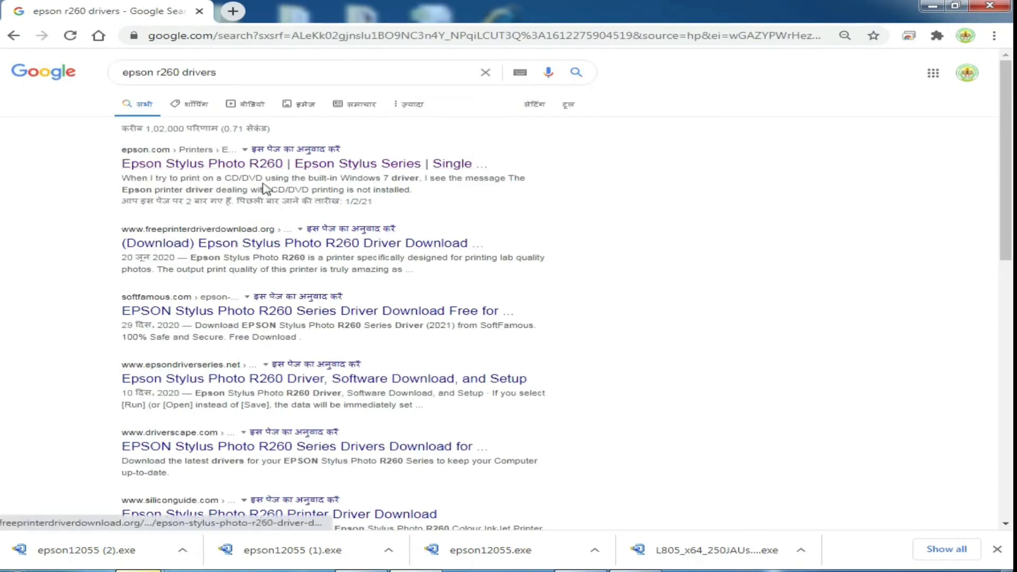
{"action": "left_click", "coordinate": [183, 164]}
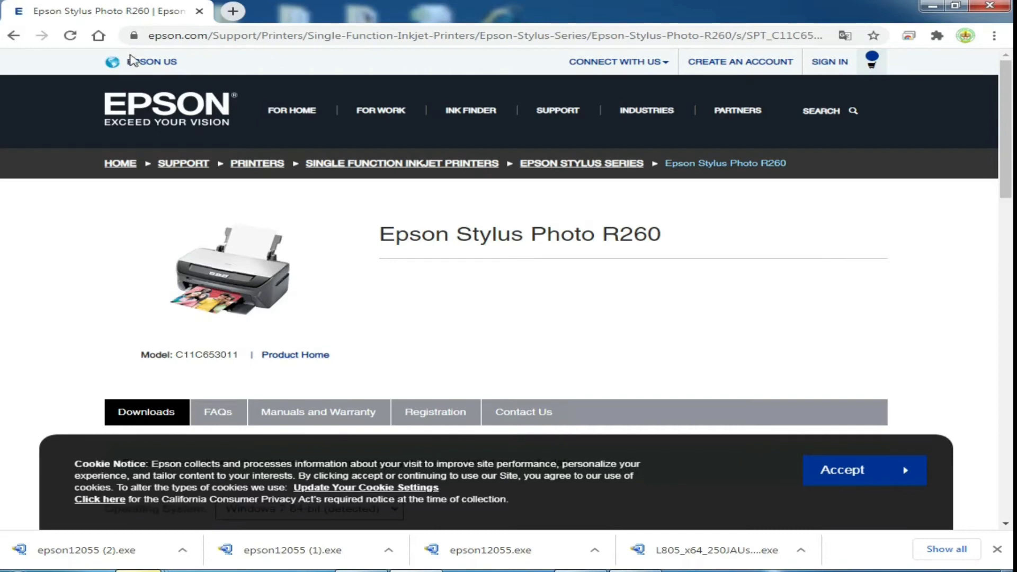
Download the recommended Printer Driver v6.1aA (epson12055.exe), keeping Windows 7 64-bit as the operating system
{"action": "scroll", "coordinate": [232, 338], "scroll_direction": "down", "scroll_amount": 1}
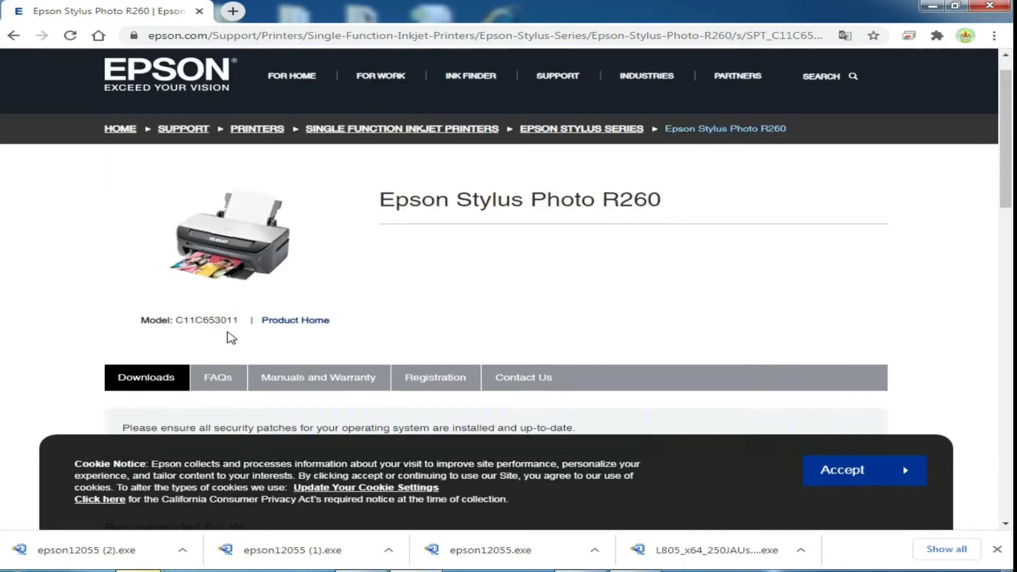
{"action": "scroll", "coordinate": [212, 337], "scroll_direction": "down", "scroll_amount": 2}
{"action": "scroll", "coordinate": [118, 291], "scroll_direction": "down", "scroll_amount": 3}
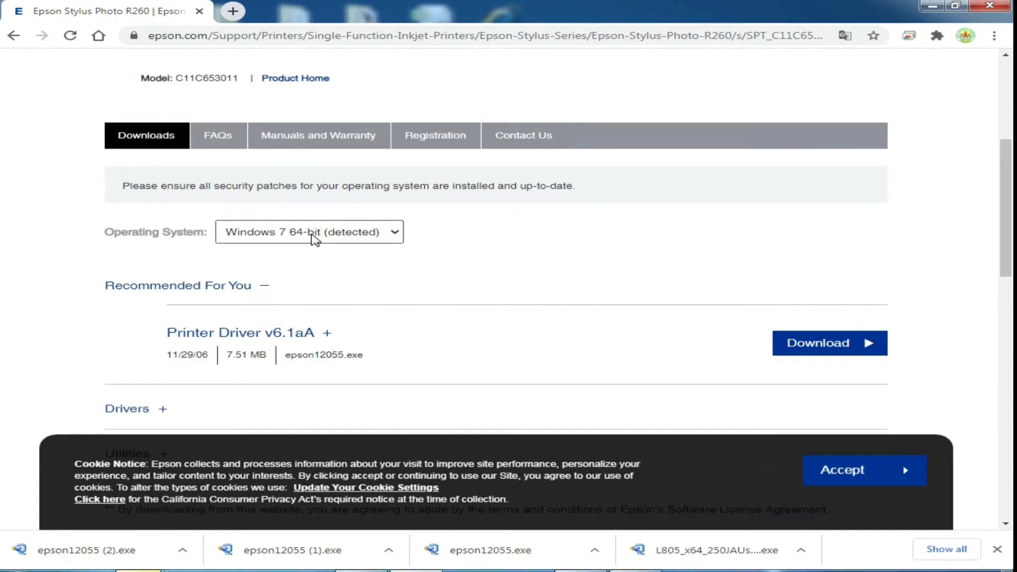
{"action": "left_click", "coordinate": [313, 236]}
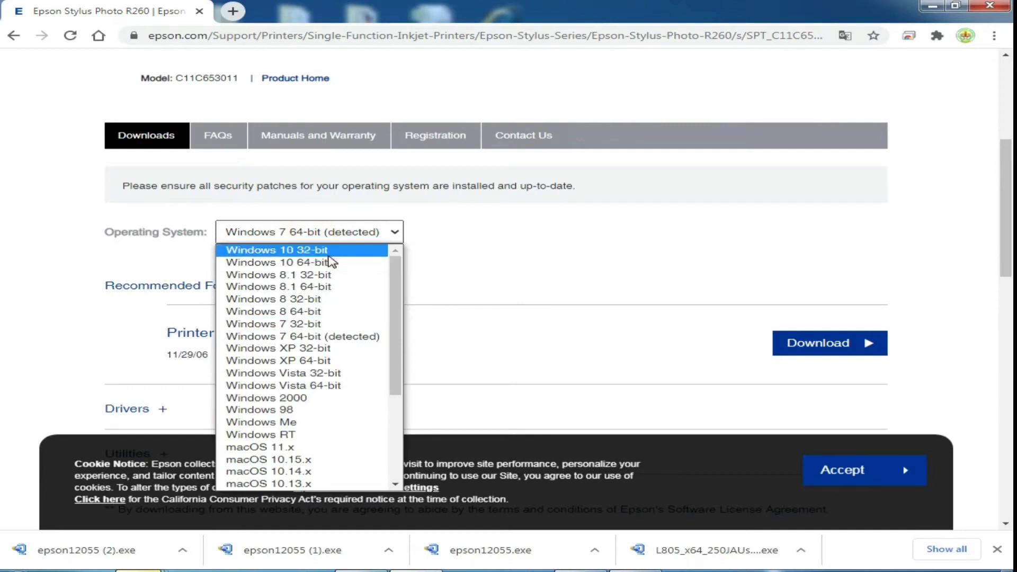
{"action": "left_click", "coordinate": [558, 233]}
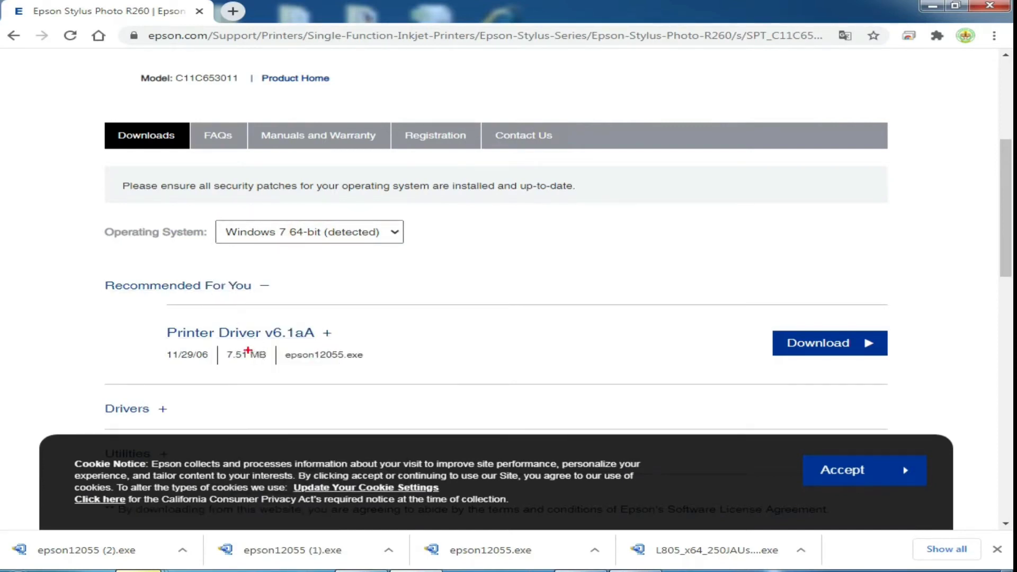
{"action": "left_click_drag", "start_coordinate": [140, 315], "coordinate": [362, 373]}
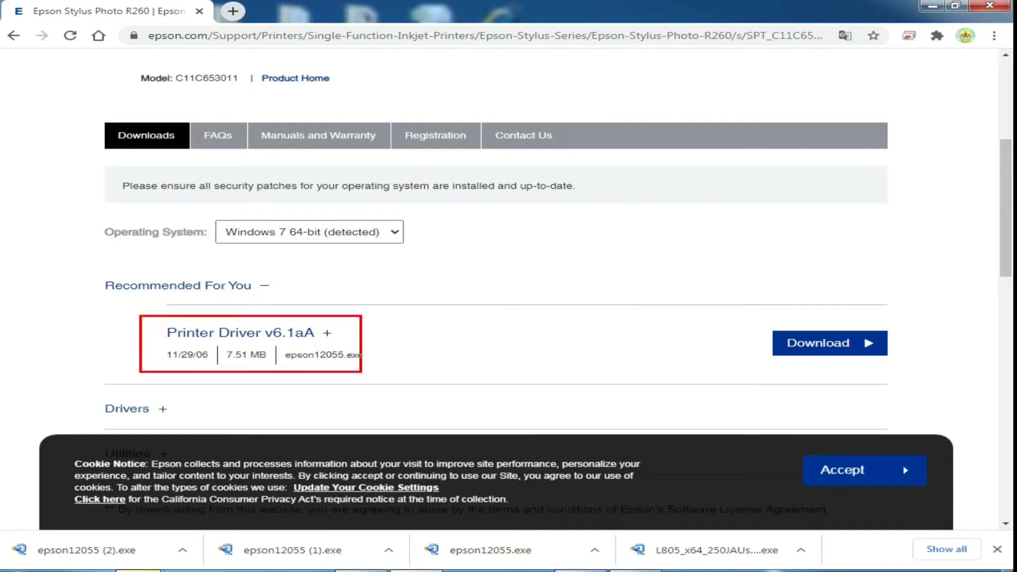
{"action": "left_click_drag", "start_coordinate": [760, 344], "coordinate": [360, 345]}
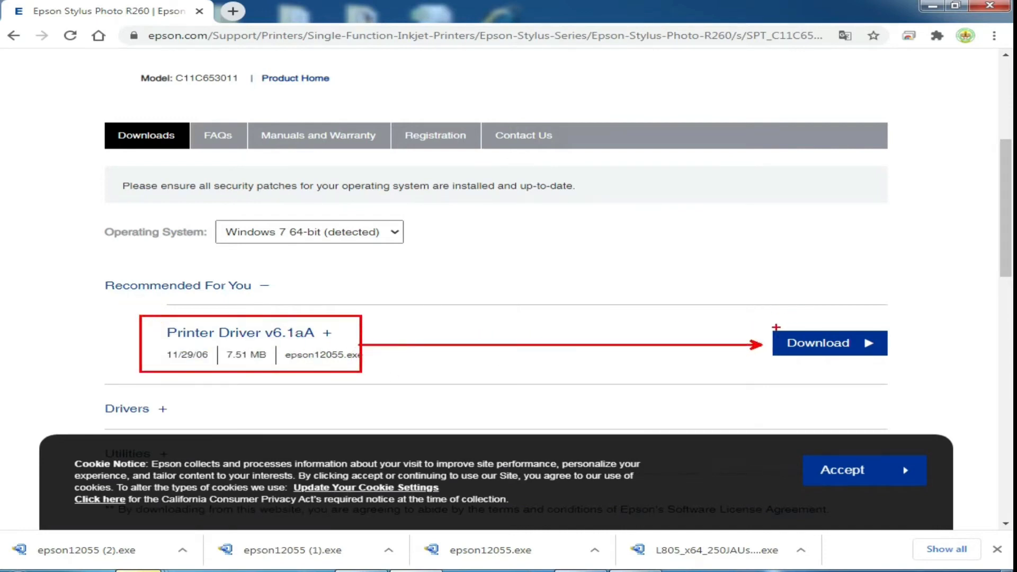
{"action": "left_click_drag", "start_coordinate": [758, 324], "coordinate": [891, 366]}
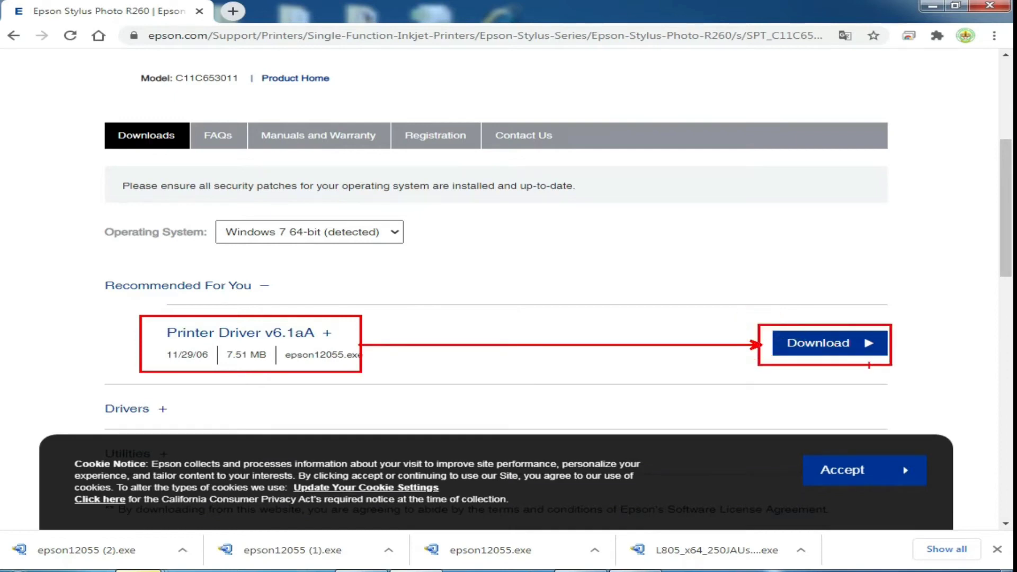
{"action": "left_click", "coordinate": [845, 353]}
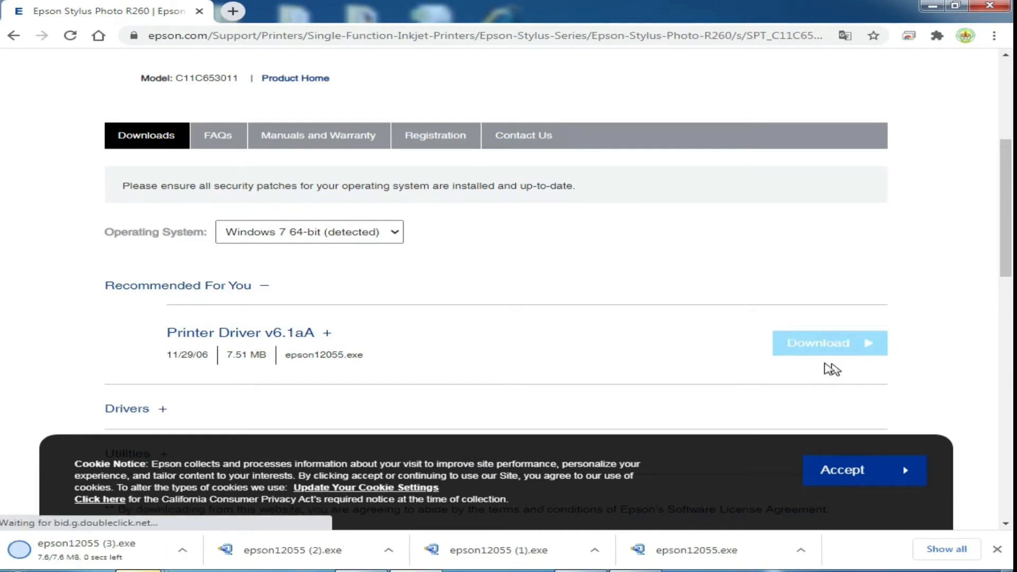
Show the downloaded epson12055 (3) file in its folder and copy it to the desktop
{"action": "left_click", "coordinate": [79, 557]}
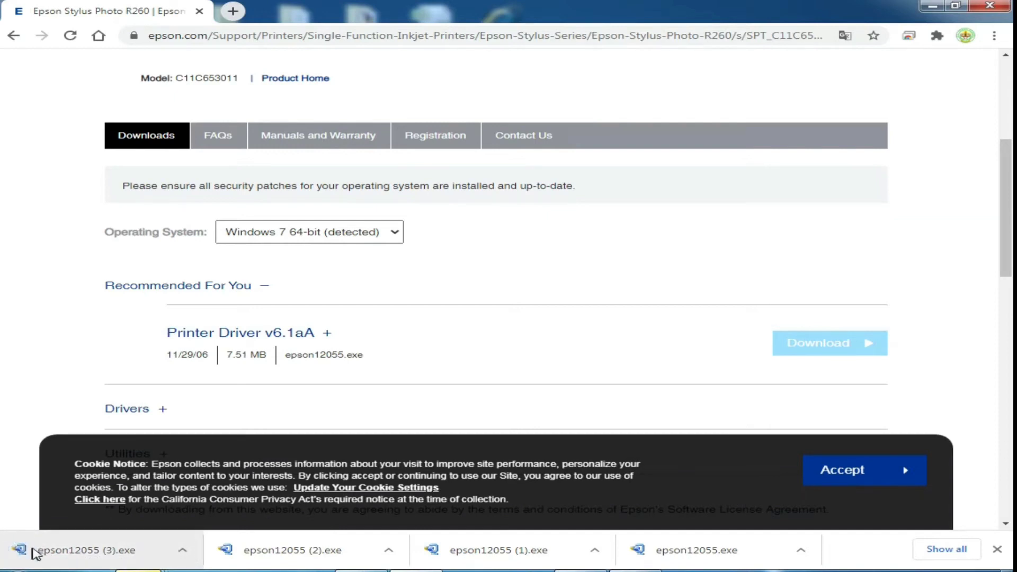
{"action": "left_click", "coordinate": [182, 552]}
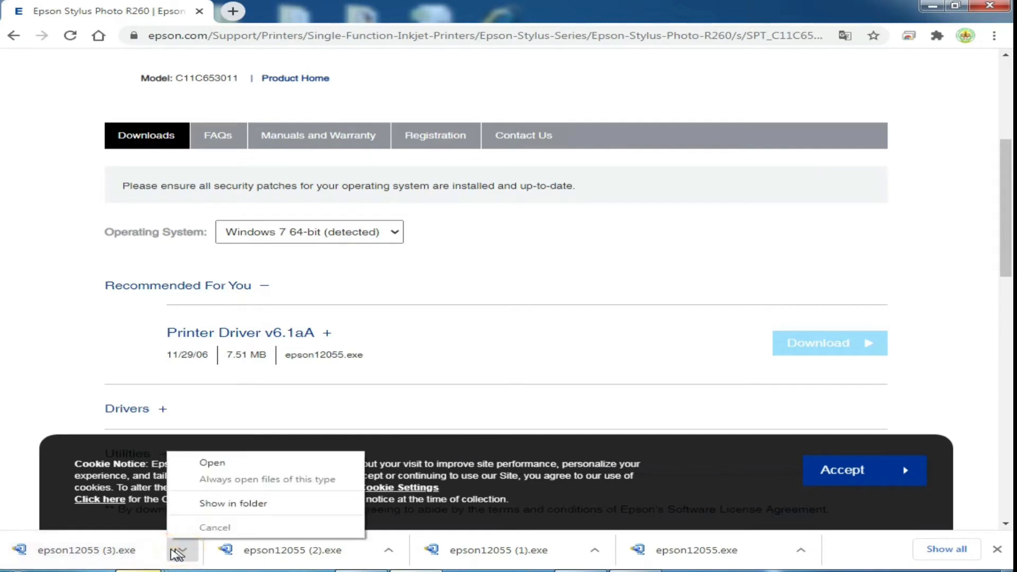
{"action": "left_click", "coordinate": [213, 510]}
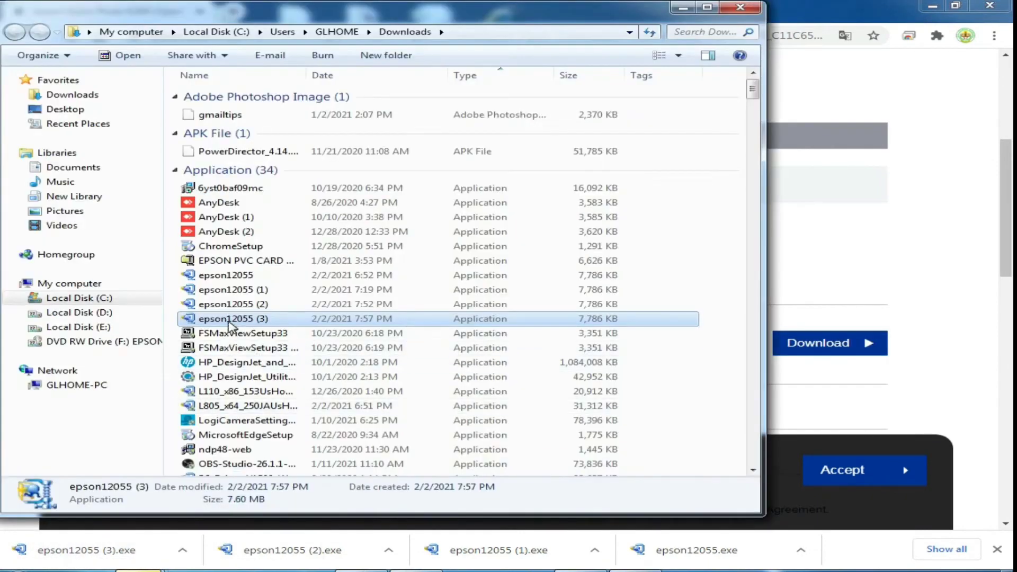
{"action": "right_click", "coordinate": [227, 320]}
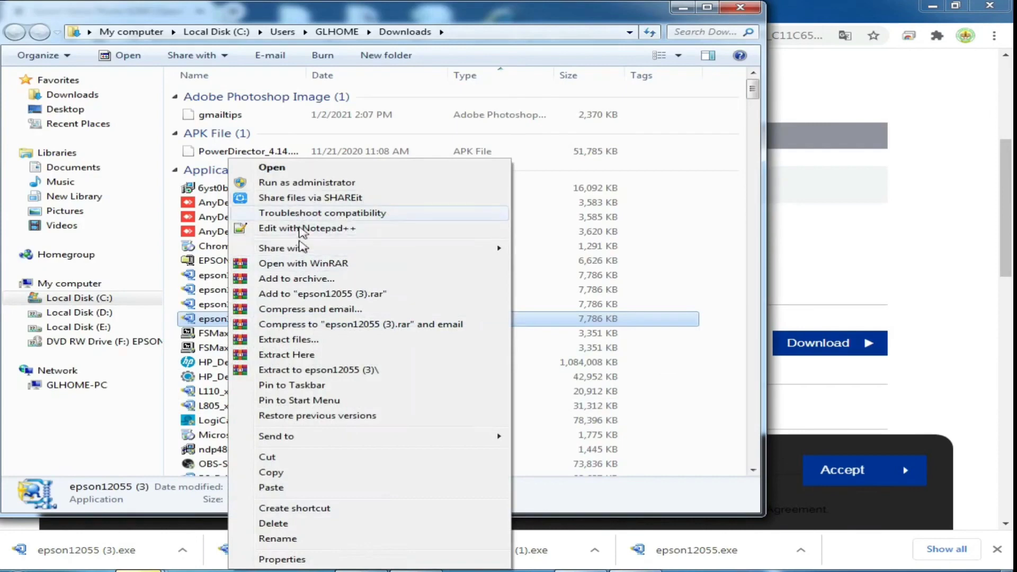
{"action": "left_click", "coordinate": [297, 473]}
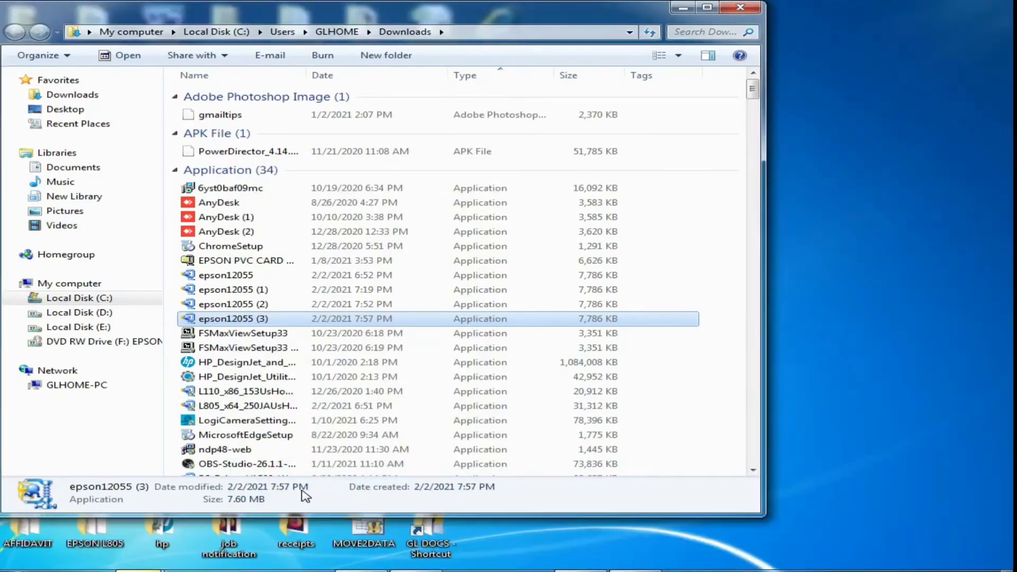
{"action": "key", "text": "super+d"}
{"action": "right_click", "coordinate": [642, 117]}
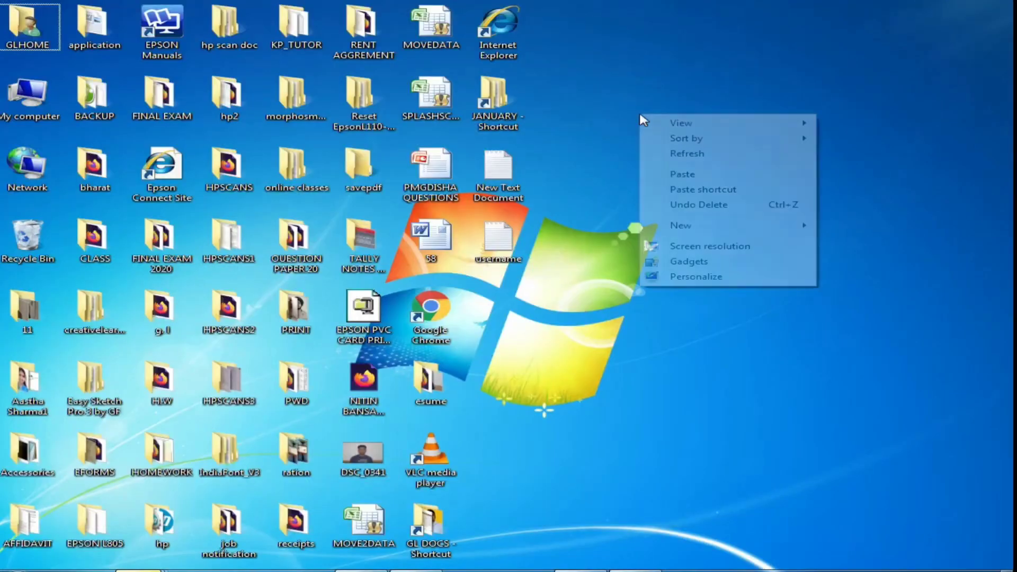
{"action": "left_click", "coordinate": [671, 176]}
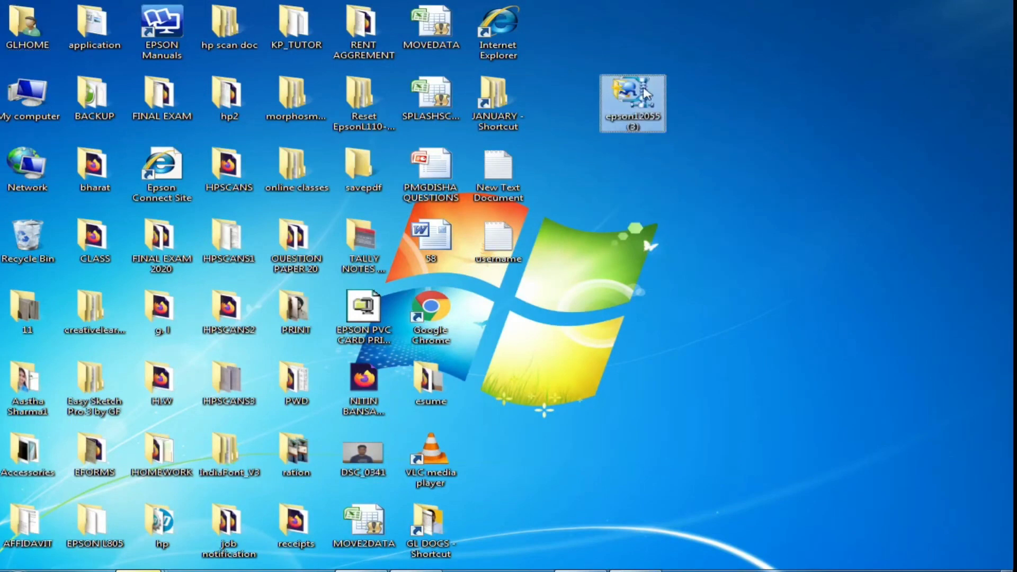
{"action": "mouse_move", "coordinate": [643, 102]}
{"action": "left_mouse_down"}
{"action": "mouse_move", "coordinate": [702, 149]}
{"action": "mouse_move", "coordinate": [670, 106]}
{"action": "mouse_move", "coordinate": [643, 103]}
{"action": "left_mouse_up"}
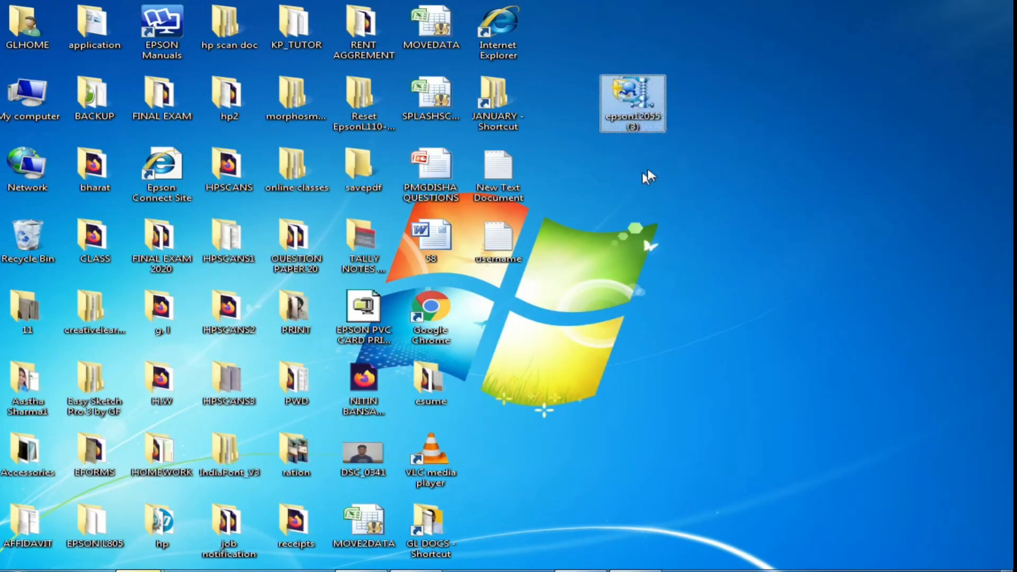
Run epson12055 (3) from the desktop, unzip the driver files to the default folder, and close the self-extractor
{"action": "left_click", "coordinate": [632, 123]}
{"action": "double_click", "coordinate": [631, 123]}
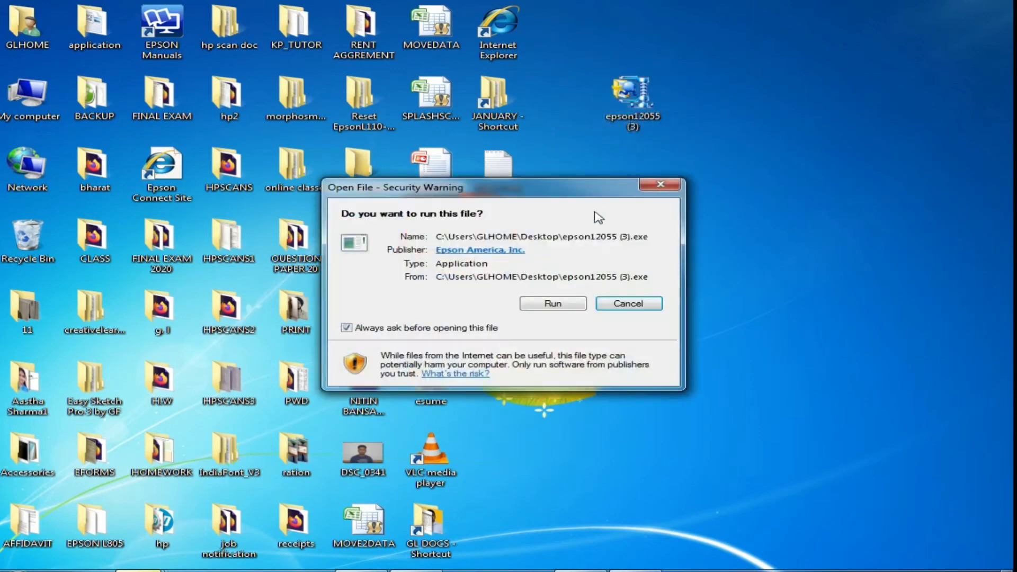
{"action": "left_click", "coordinate": [539, 304]}
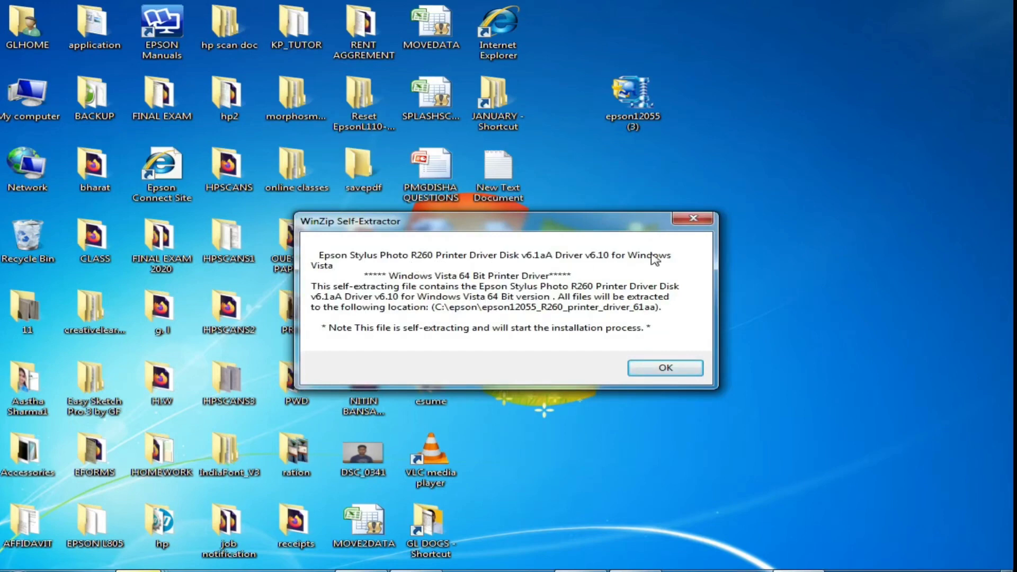
{"action": "left_click", "coordinate": [663, 367]}
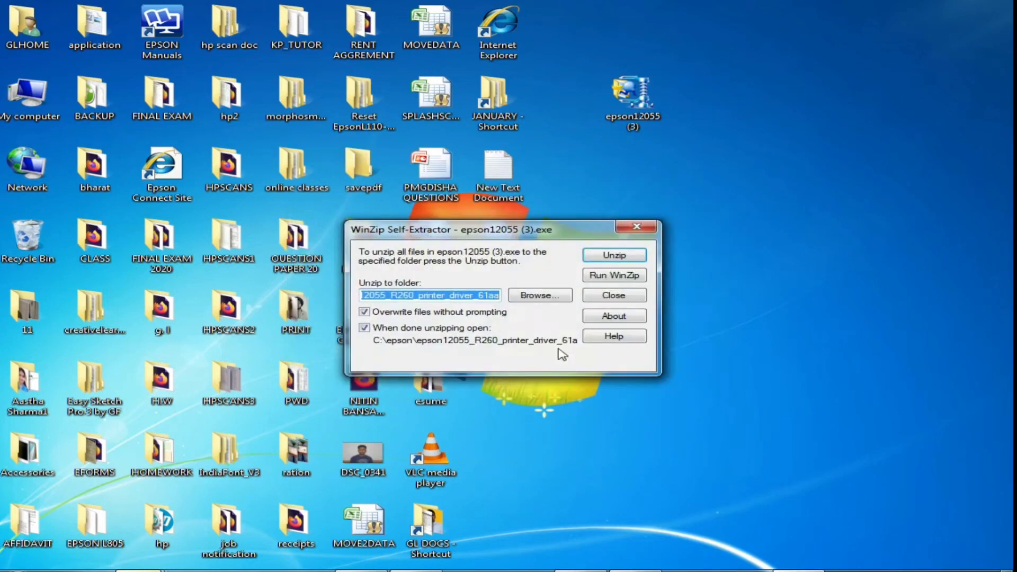
{"action": "left_click", "coordinate": [609, 257]}
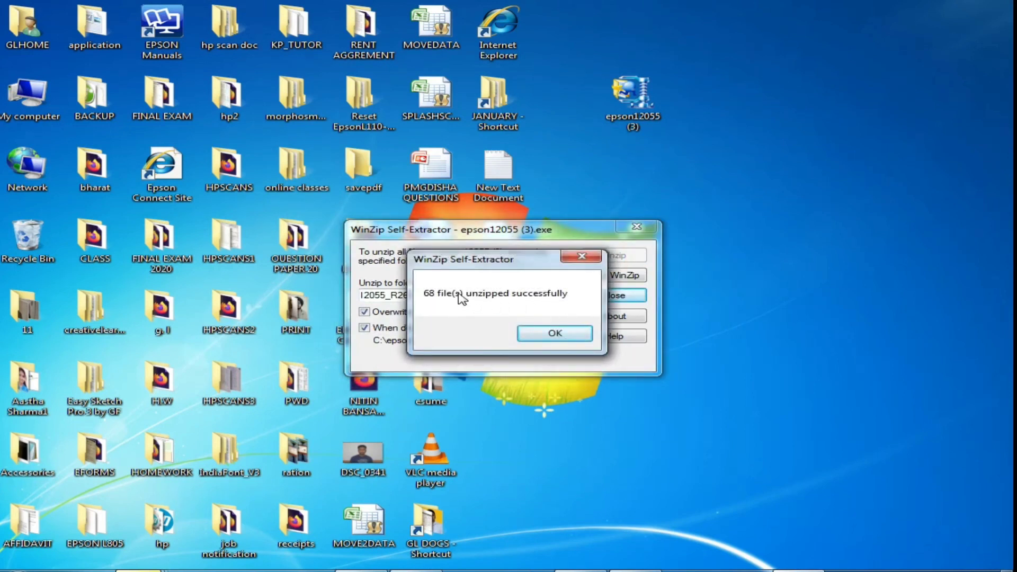
{"action": "left_click", "coordinate": [555, 334]}
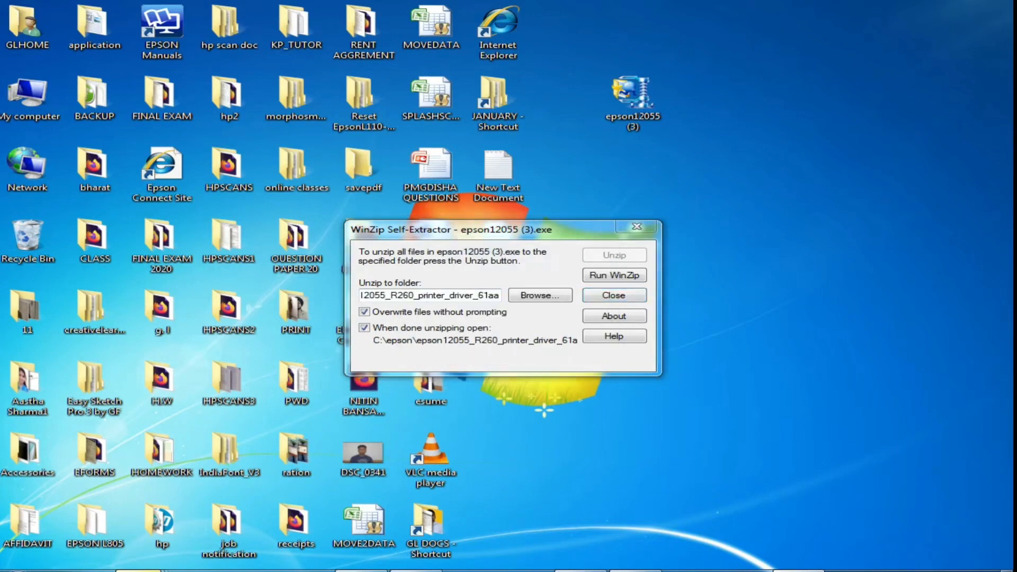
{"action": "left_click", "coordinate": [613, 295]}
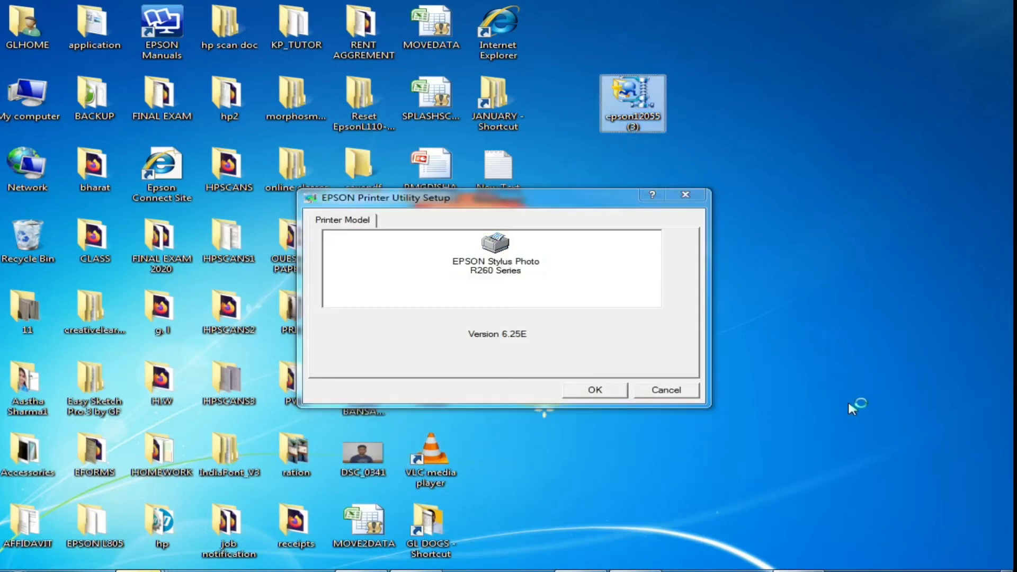
Choose the EPSON Stylus Photo R260 Series model for installation and switch to manual printer port configuration
{"action": "left_click", "coordinate": [498, 267]}
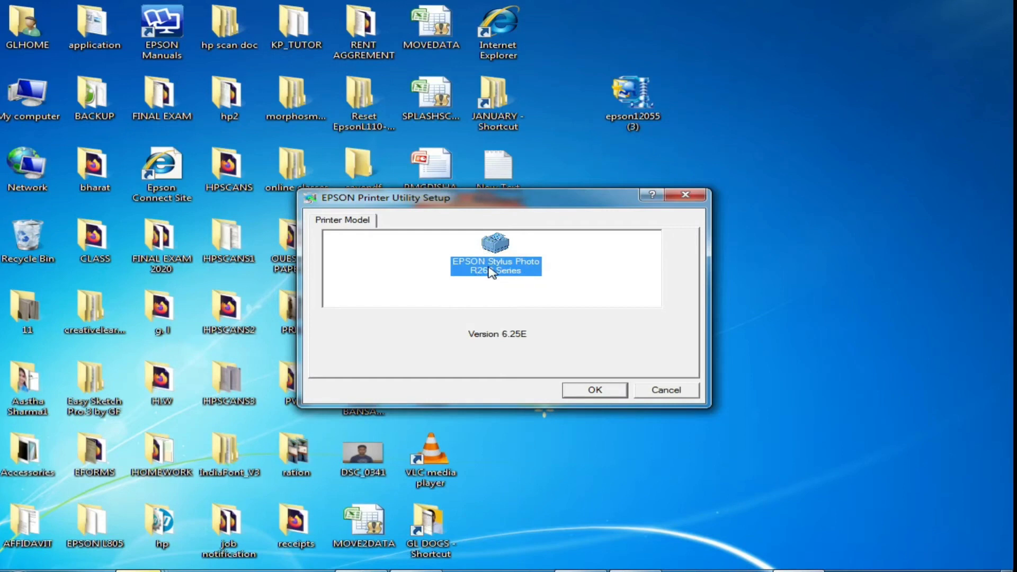
{"action": "left_click", "coordinate": [612, 391]}
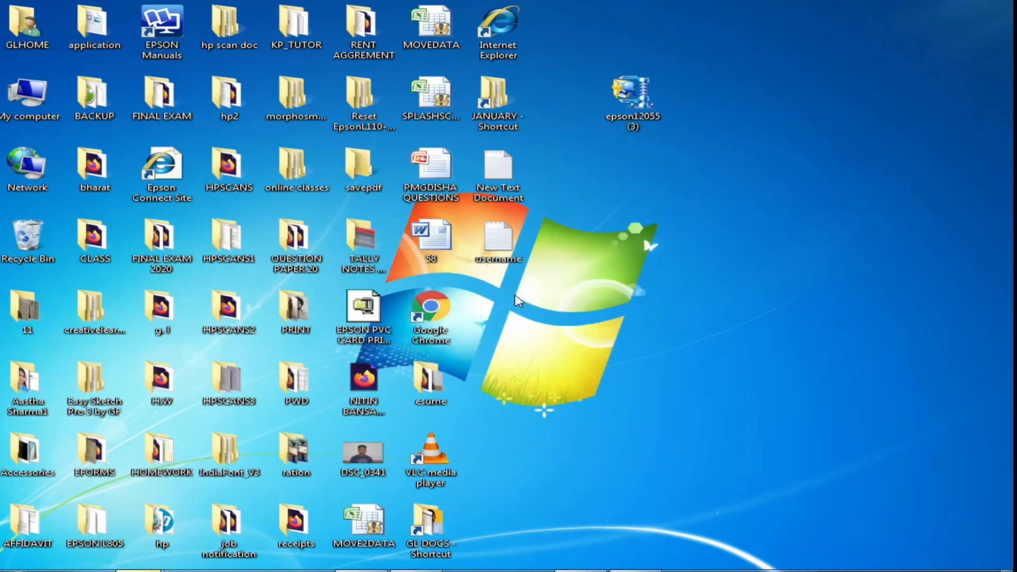
{"action": "left_click_drag", "start_coordinate": [196, 36], "coordinate": [488, 126]}
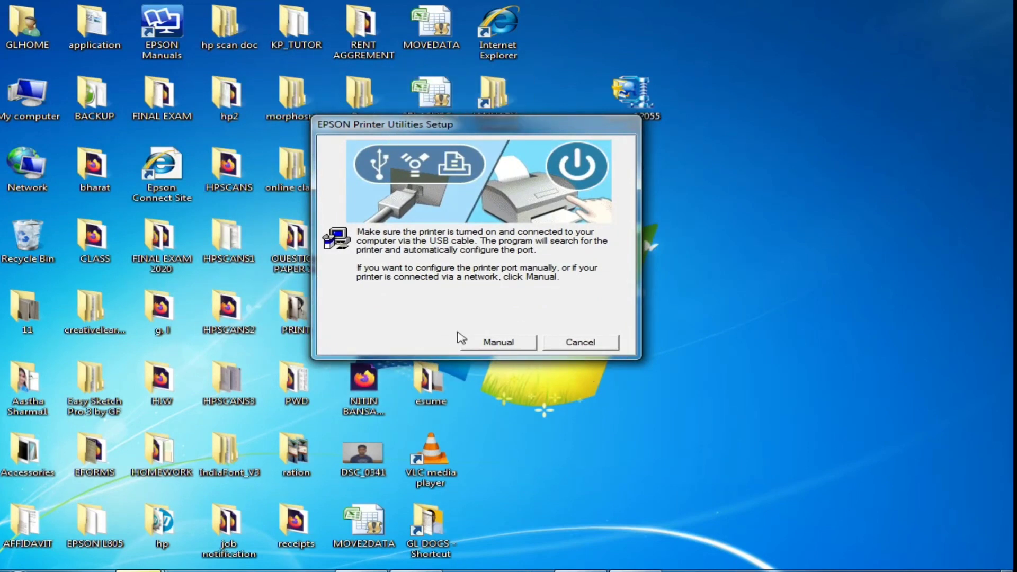
{"action": "left_click", "coordinate": [491, 346]}
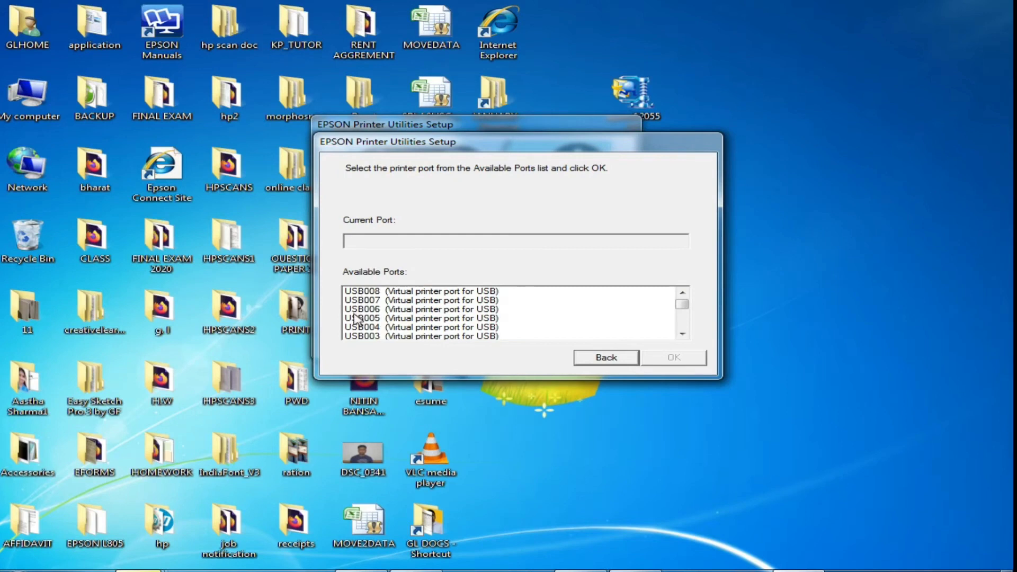
{"action": "mouse_move", "coordinate": [336, 275]}
{"action": "left_mouse_down"}
{"action": "mouse_move", "coordinate": [416, 342]}
{"action": "mouse_move", "coordinate": [507, 363]}
{"action": "left_mouse_up"}
{"action": "left_click_drag", "start_coordinate": [513, 311], "coordinate": [615, 311]}
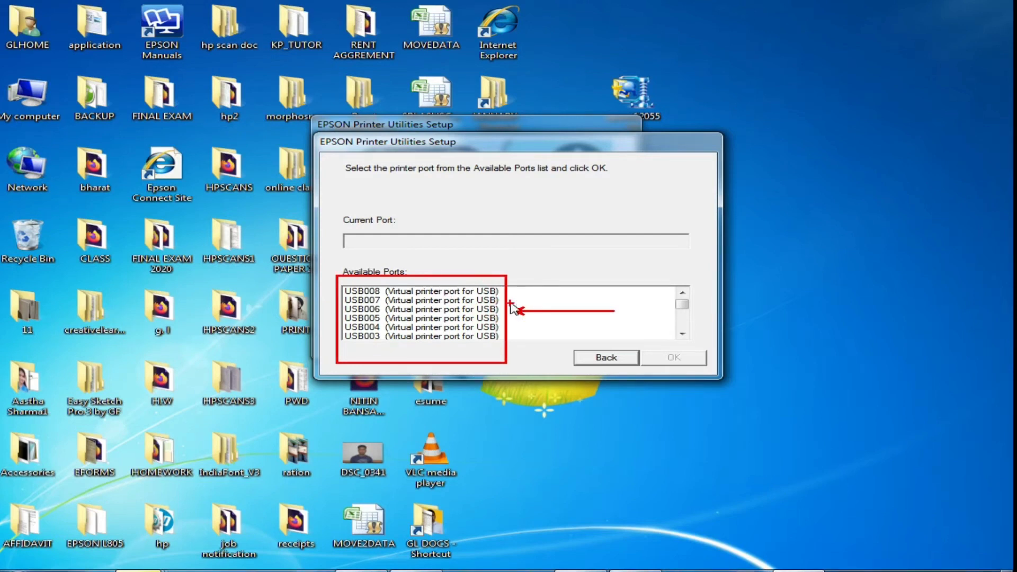
{"action": "key", "text": "Escape"}
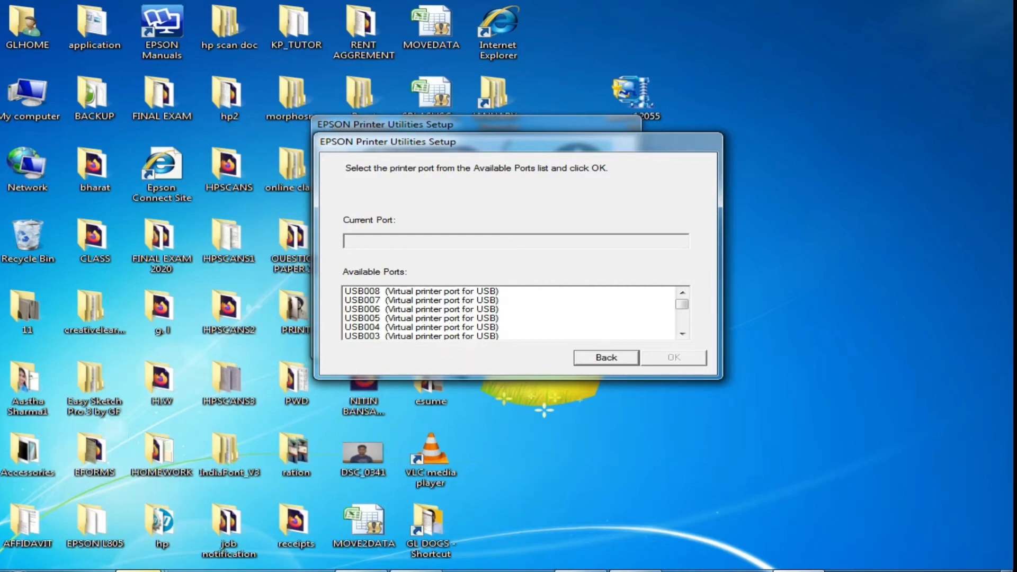
Check which port the EPSON L805 Series printer uses in its printer properties
{"action": "key", "text": "super"}
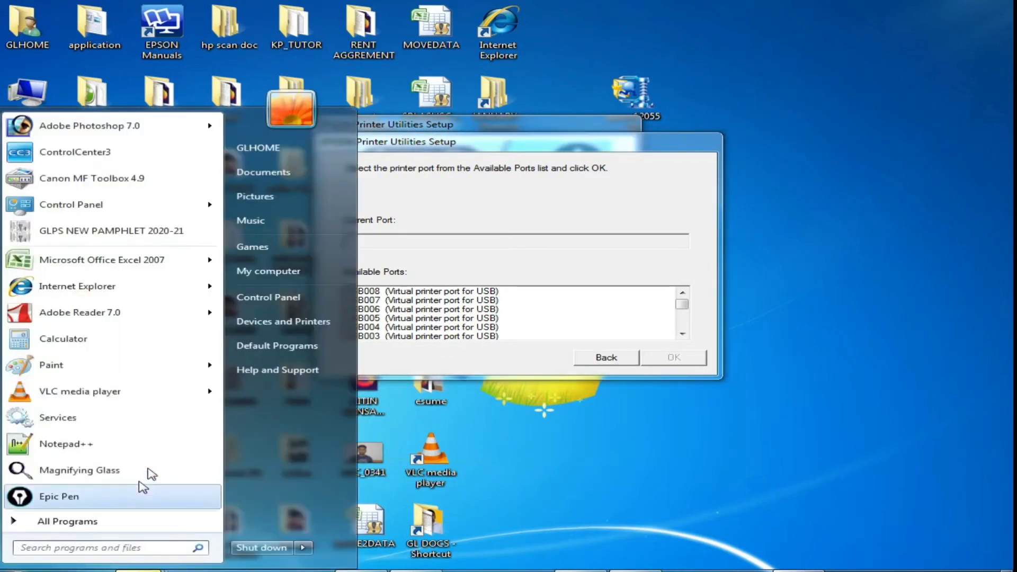
{"action": "left_click", "coordinate": [273, 323]}
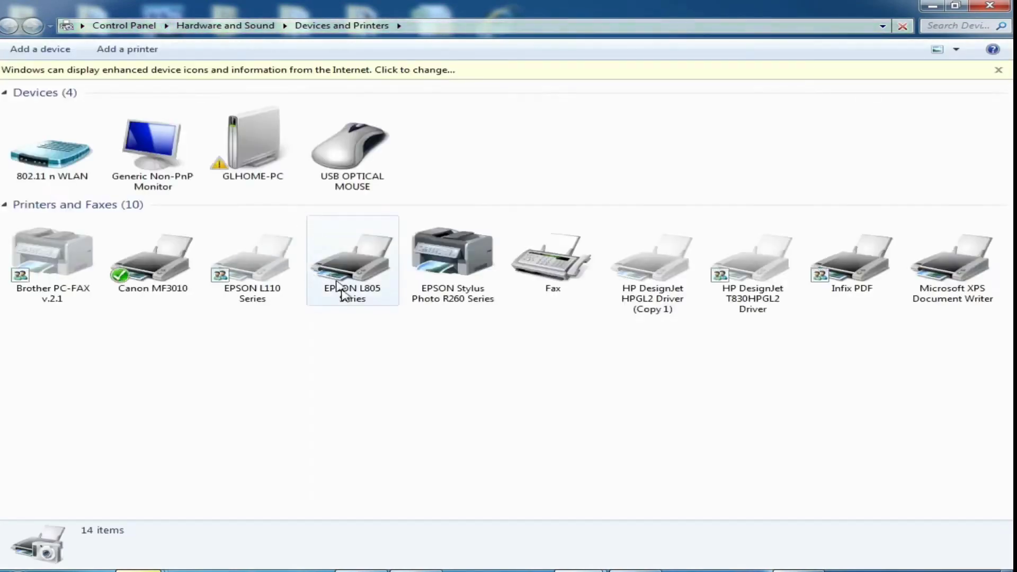
{"action": "left_click", "coordinate": [340, 290]}
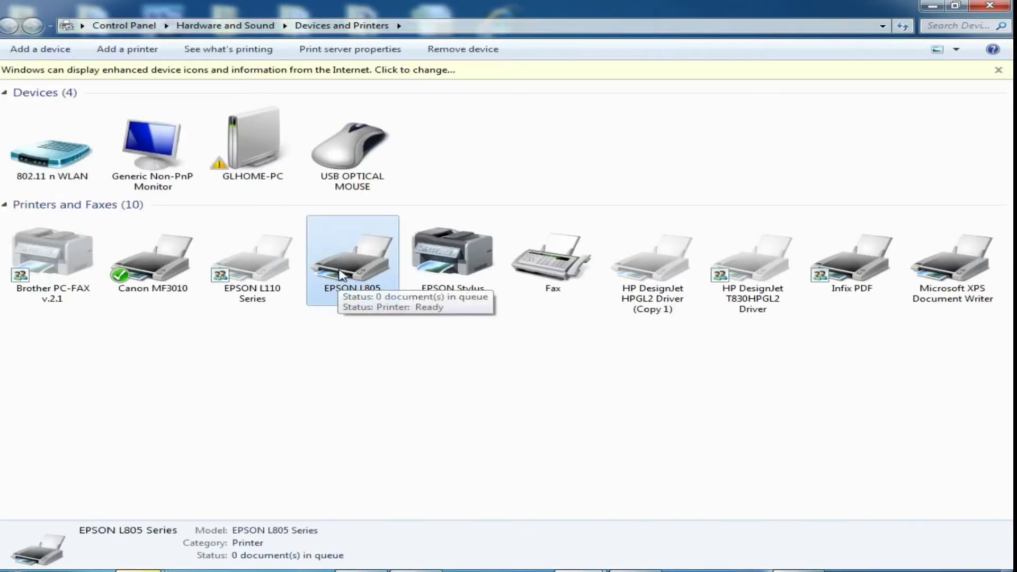
{"action": "right_click", "coordinate": [345, 270]}
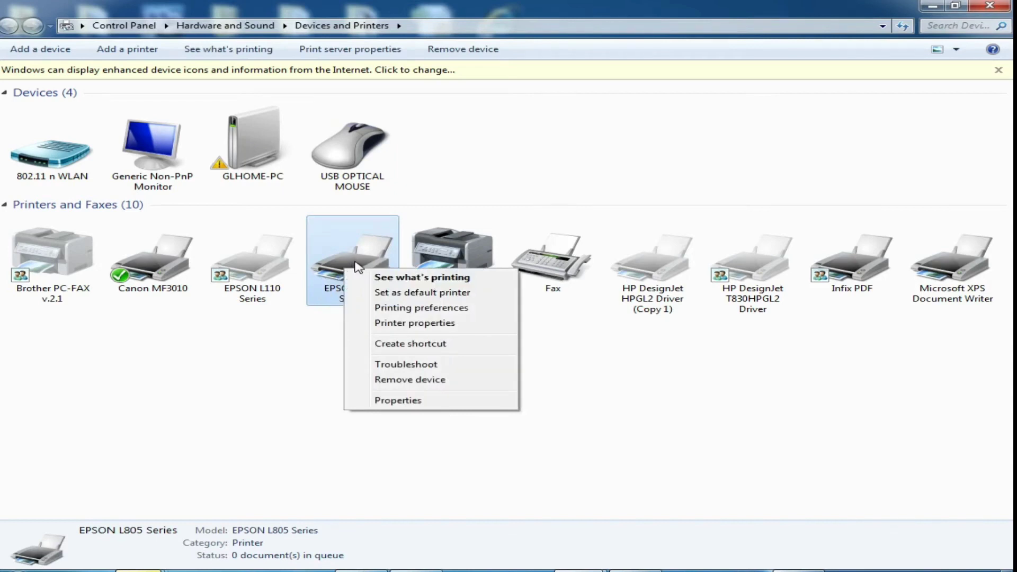
{"action": "left_click", "coordinate": [389, 324]}
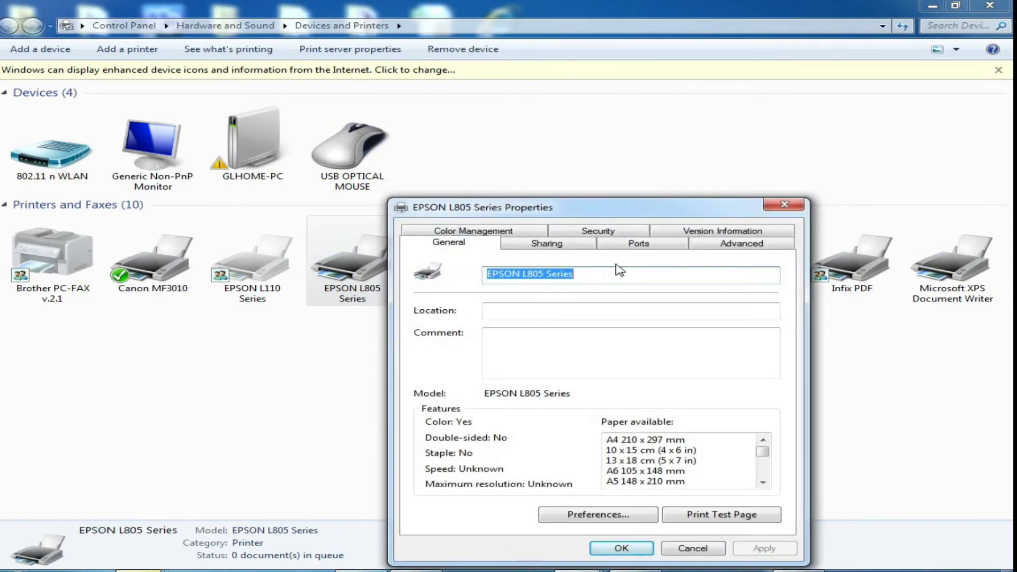
{"action": "left_click", "coordinate": [639, 243]}
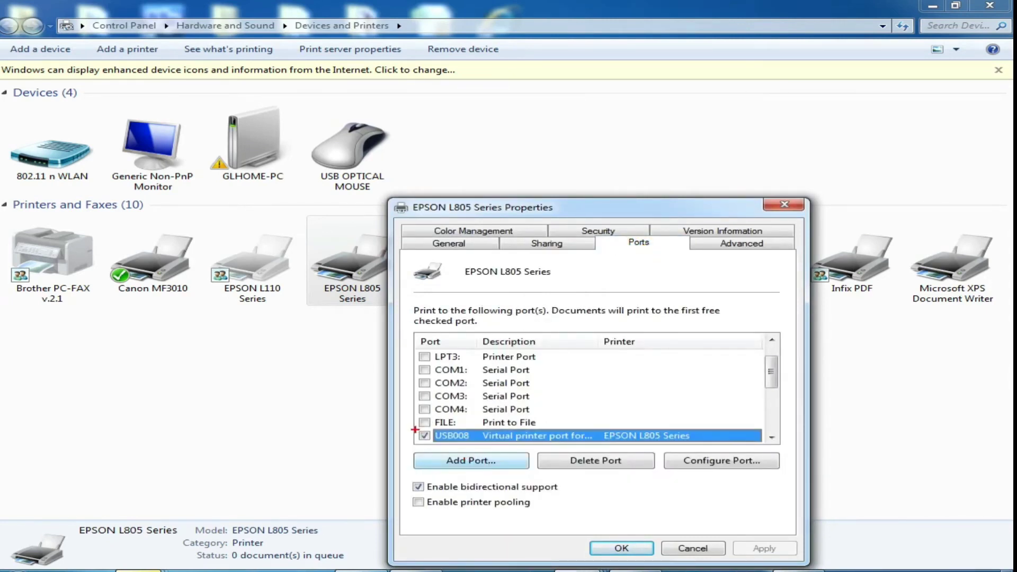
{"action": "mouse_move", "coordinate": [415, 429]}
{"action": "left_mouse_down"}
{"action": "mouse_move", "coordinate": [459, 446]}
{"action": "mouse_move", "coordinate": [401, 499]}
{"action": "left_mouse_up"}
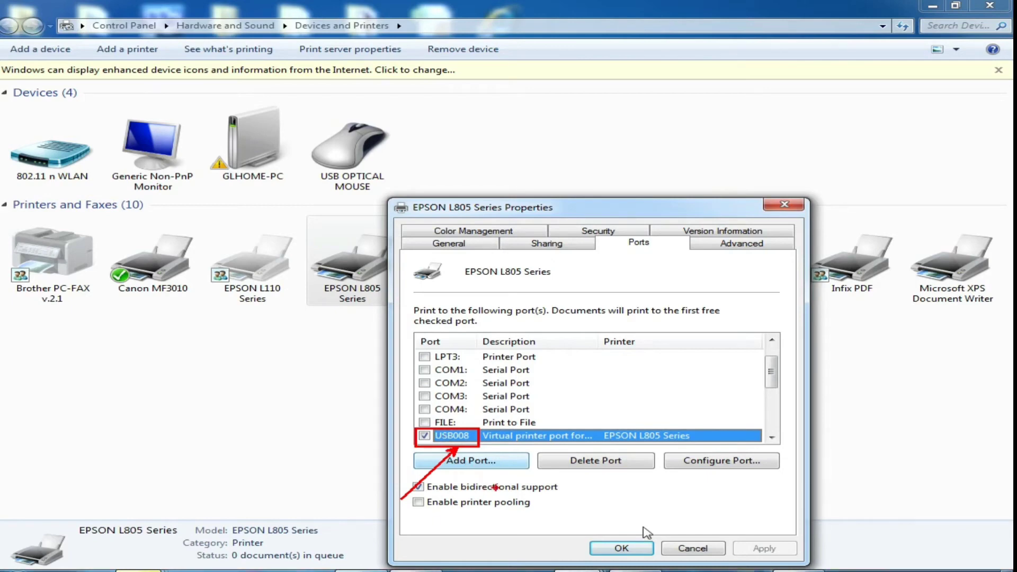
{"action": "left_click", "coordinate": [632, 550]}
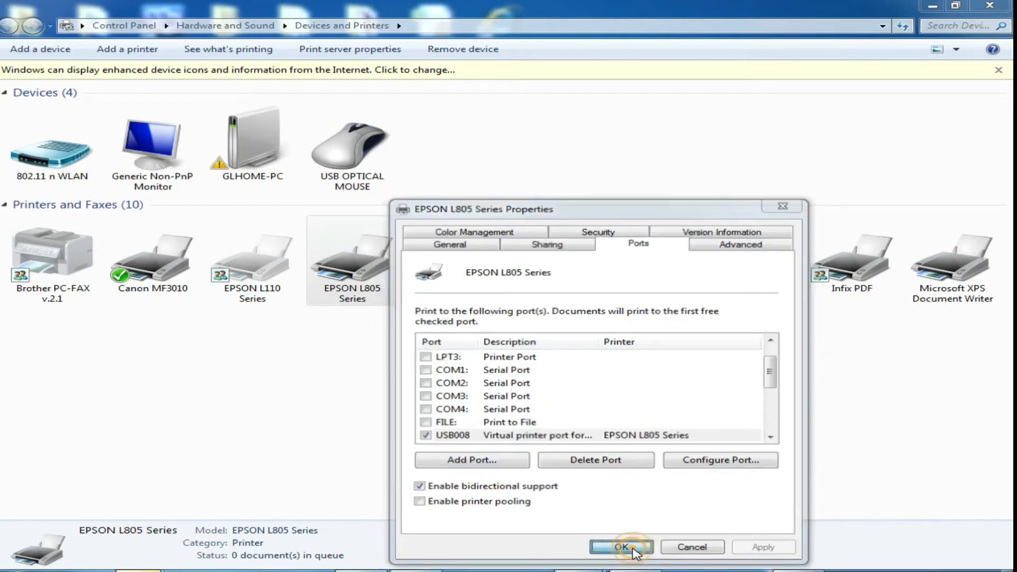
{"action": "left_click", "coordinate": [982, 10]}
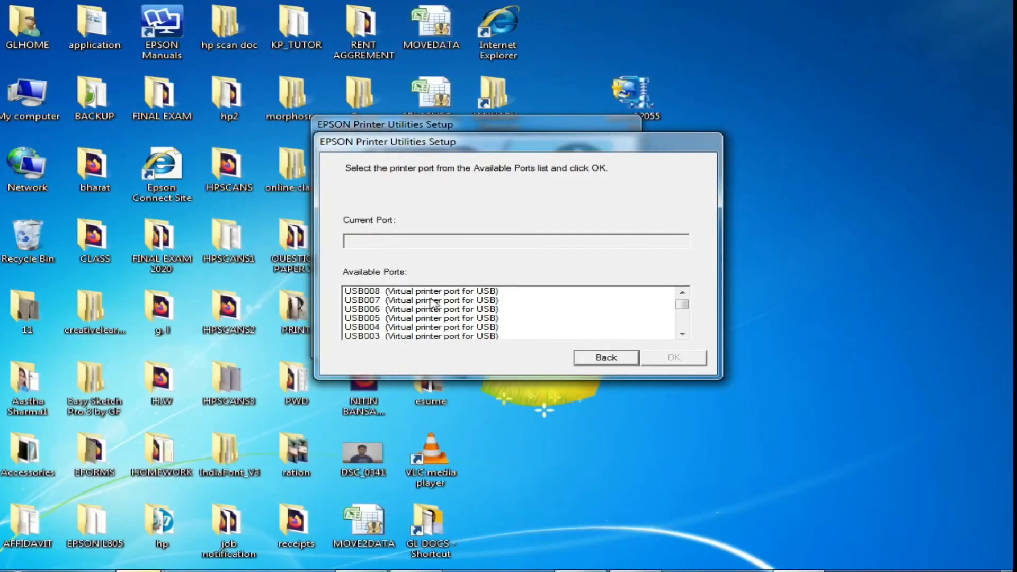
Assign port USB008 (Virtual printer port for USB) to the new printer and finish the driver installation
{"action": "left_click", "coordinate": [352, 292]}
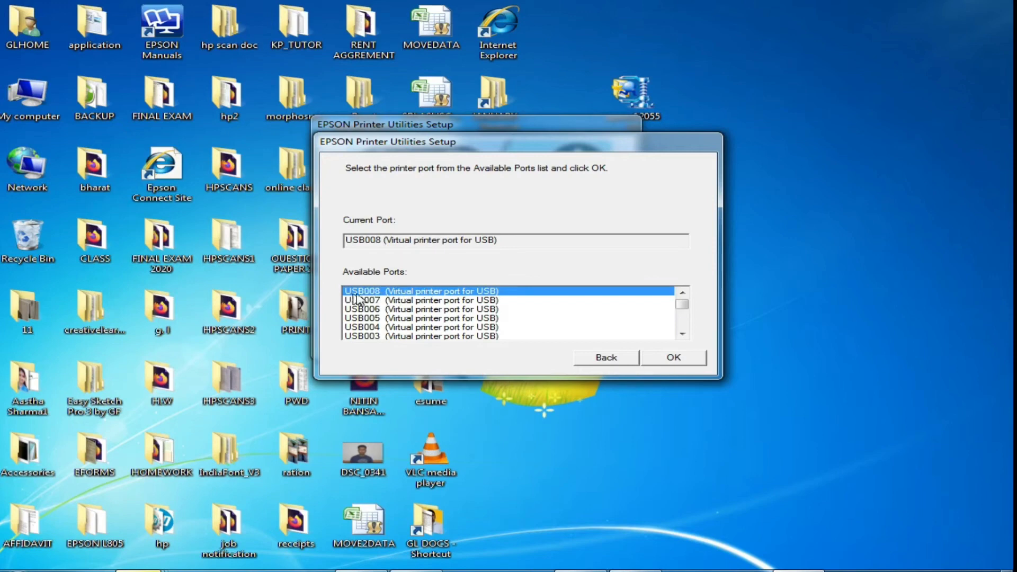
{"action": "left_click", "coordinate": [662, 363]}
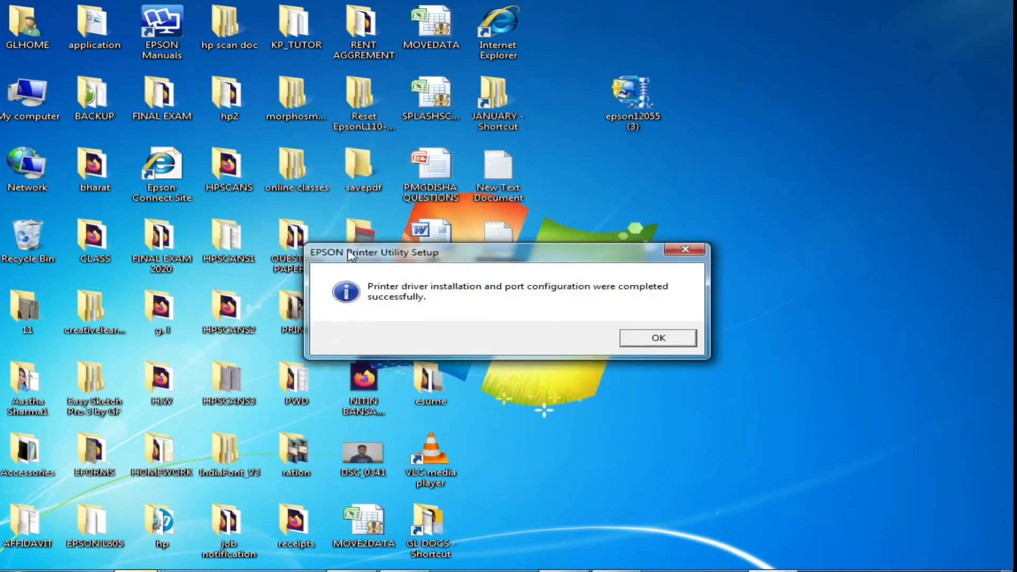
{"action": "left_click_drag", "start_coordinate": [392, 254], "coordinate": [328, 216]}
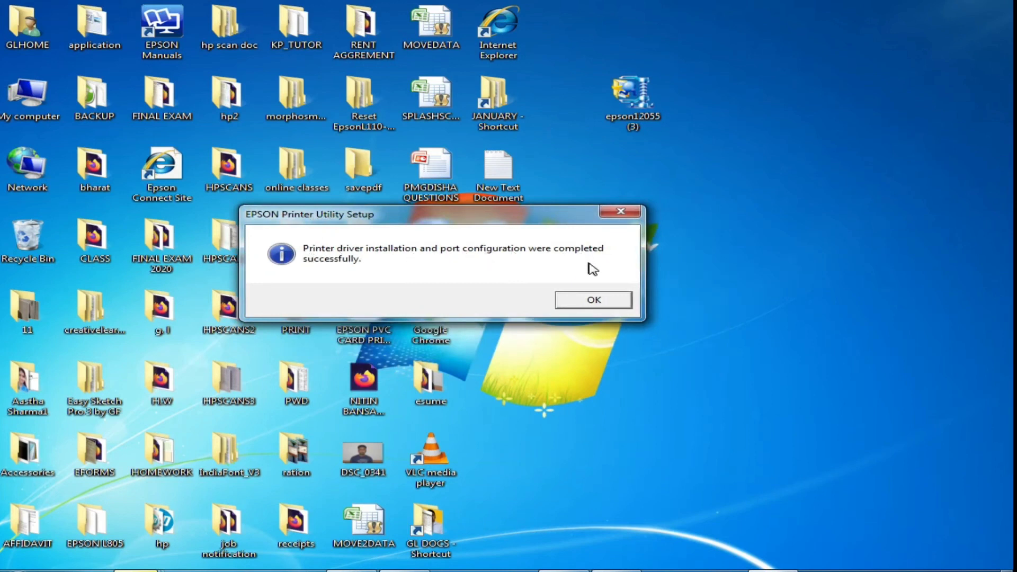
{"action": "left_click", "coordinate": [589, 300]}
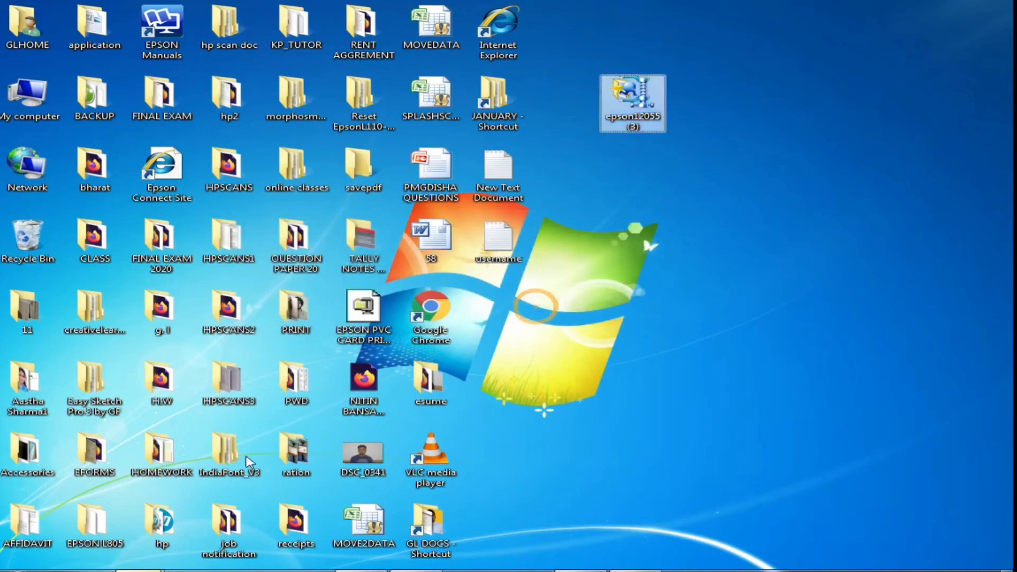
Inspect the printer properties of EPSON Stylus Photo R260 Series (Copy 1) in Devices and Printers
{"action": "left_click", "coordinate": [16, 569]}
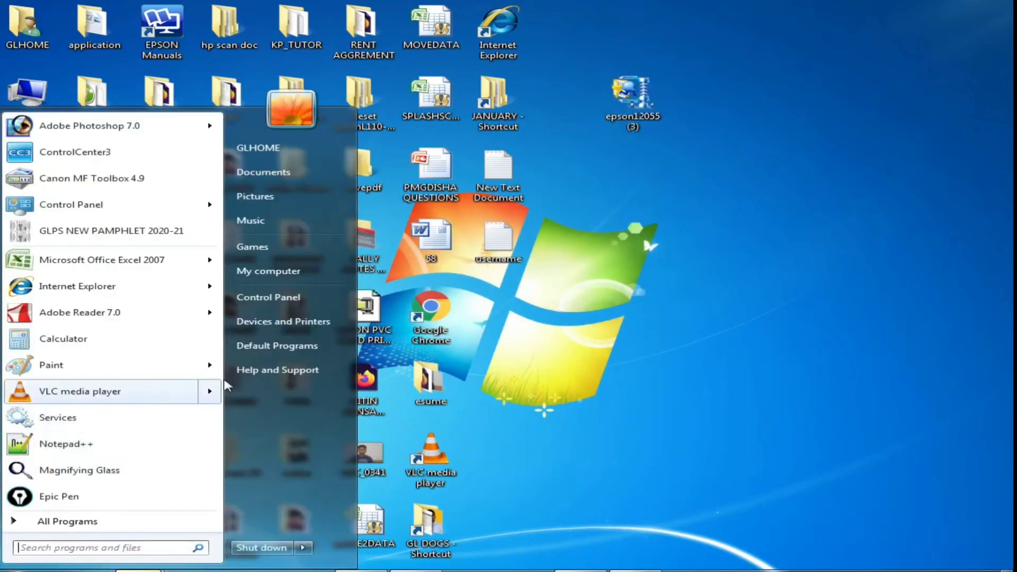
{"action": "left_click", "coordinate": [269, 324]}
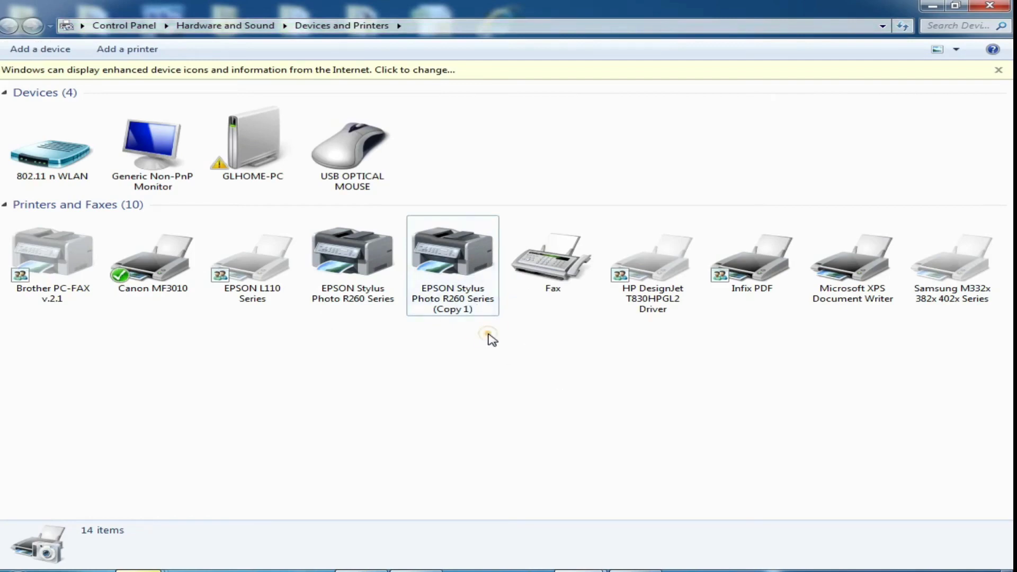
{"action": "left_click_drag", "start_coordinate": [483, 399], "coordinate": [429, 266]}
{"action": "left_click", "coordinate": [504, 375]}
{"action": "right_click", "coordinate": [448, 242]}
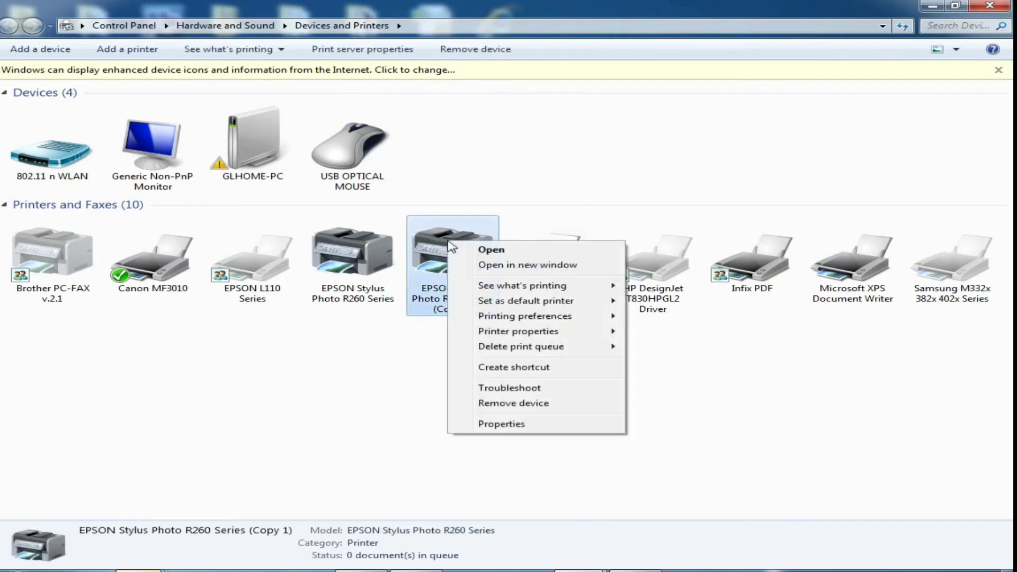
{"action": "mouse_move", "coordinate": [521, 339]}
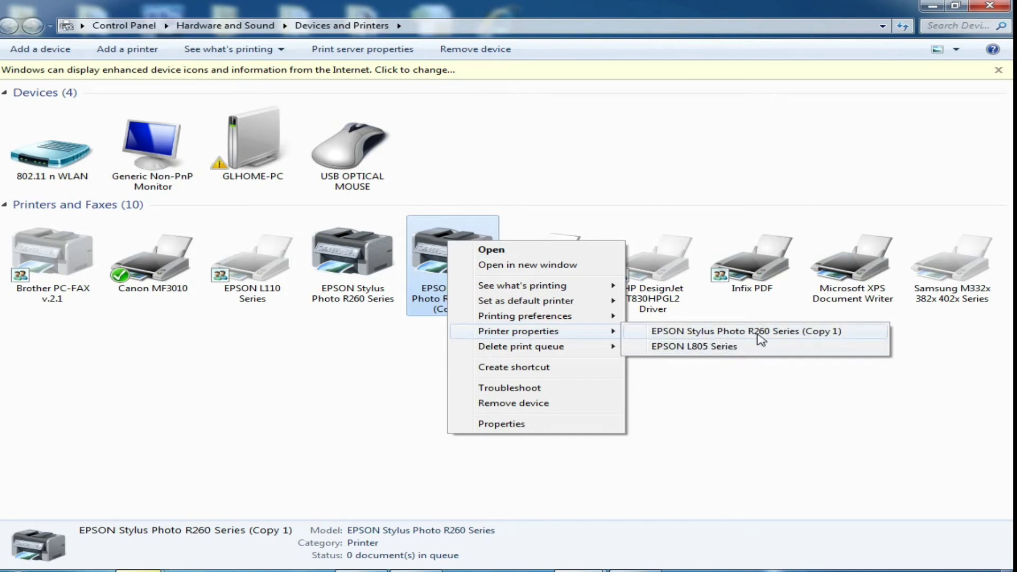
{"action": "left_click", "coordinate": [793, 334]}
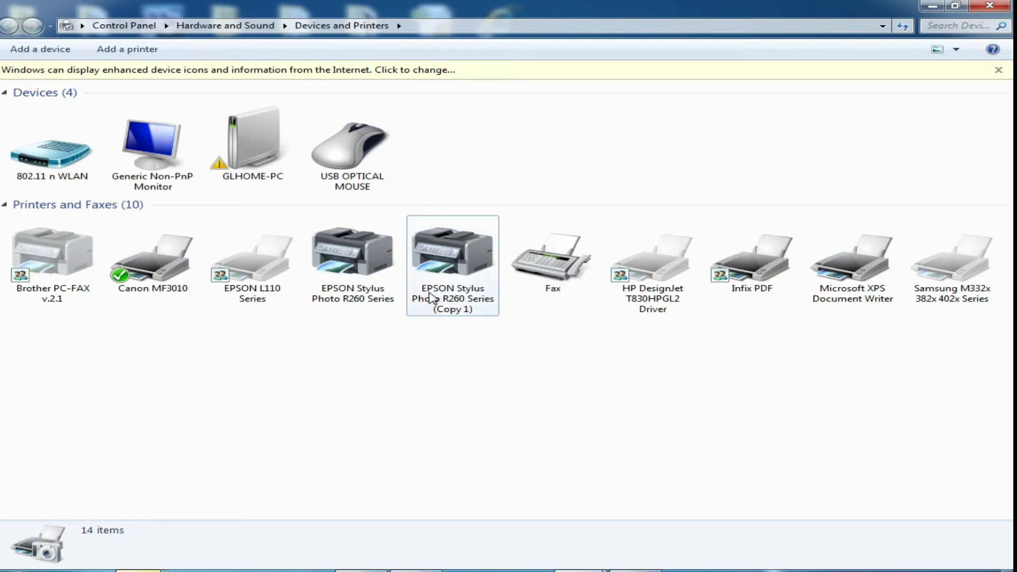
{"action": "left_click", "coordinate": [508, 417]}
In the printing preferences of EPSON Stylus Photo R260 Series (Copy 1), set the quality to Photo and the paper size to A4 (210 x 297 mm)
{"action": "right_click", "coordinate": [447, 253]}
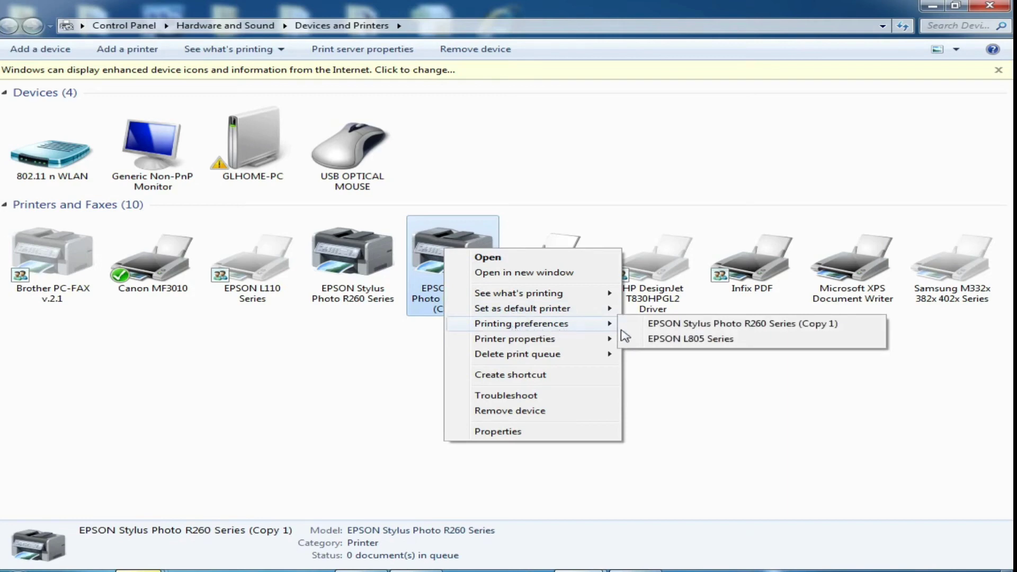
{"action": "left_click", "coordinate": [690, 326]}
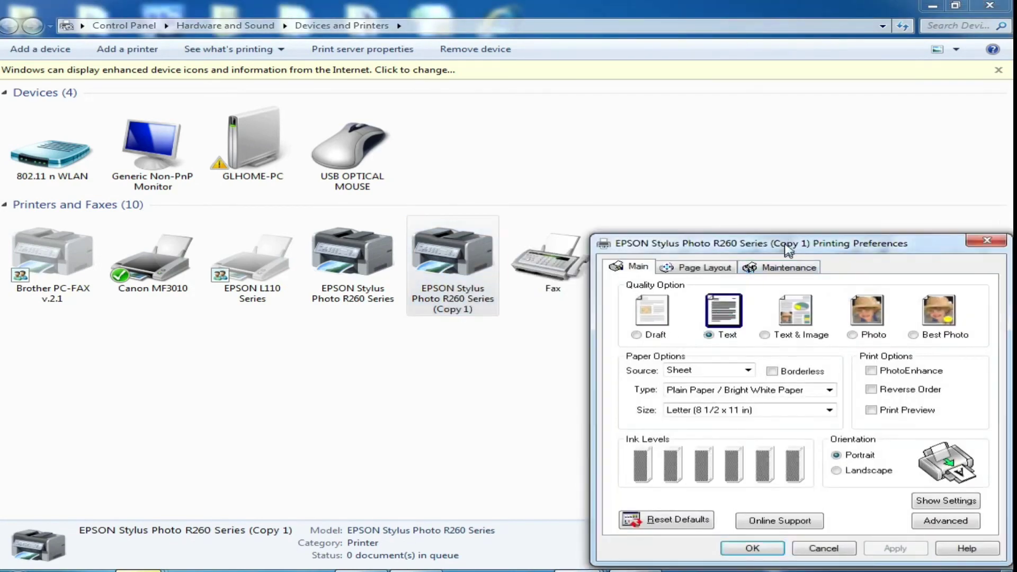
{"action": "left_click_drag", "start_coordinate": [787, 249], "coordinate": [383, 185]}
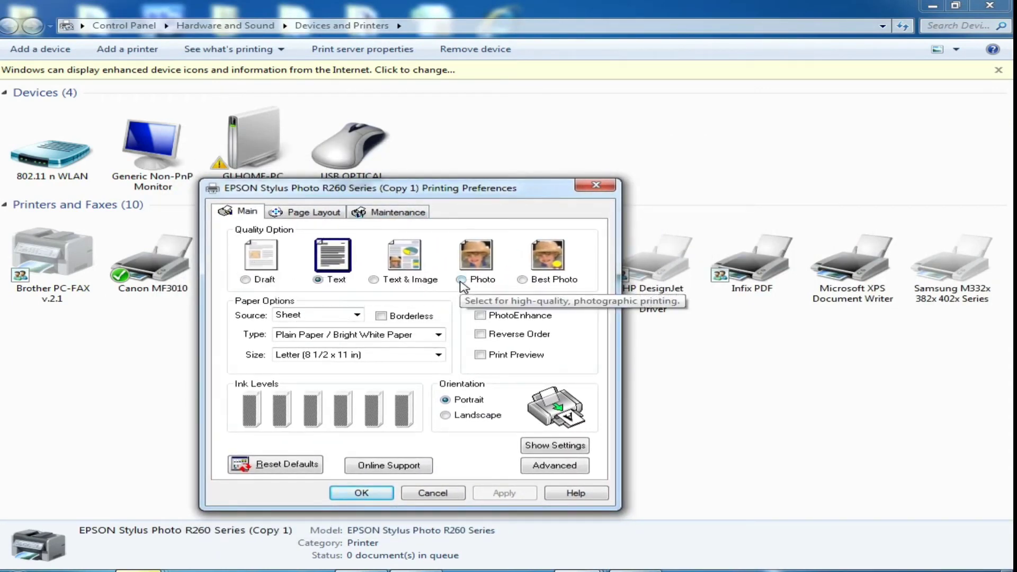
{"action": "left_click", "coordinate": [461, 280]}
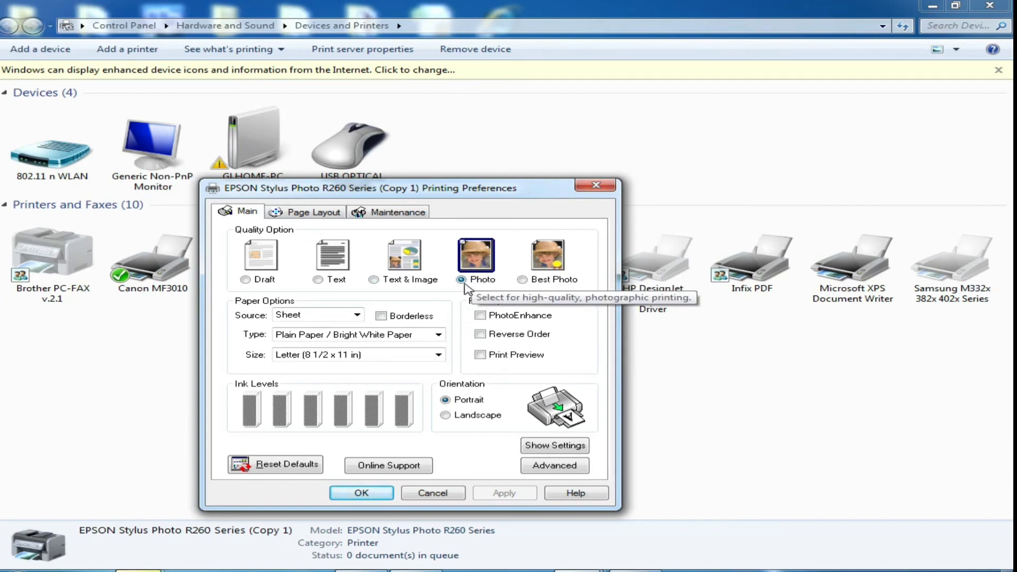
{"action": "left_click", "coordinate": [306, 357]}
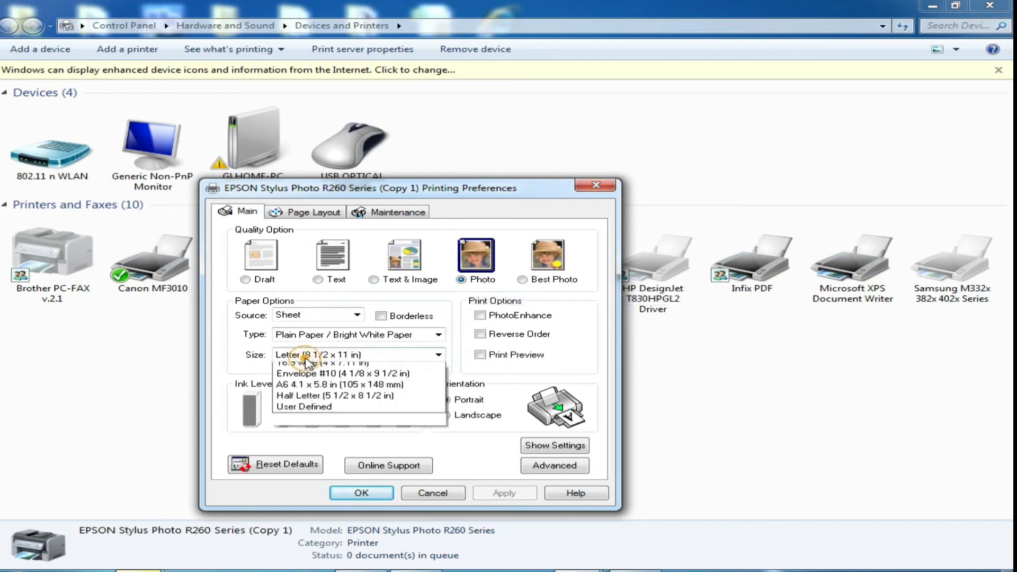
{"action": "left_click", "coordinate": [302, 369]}
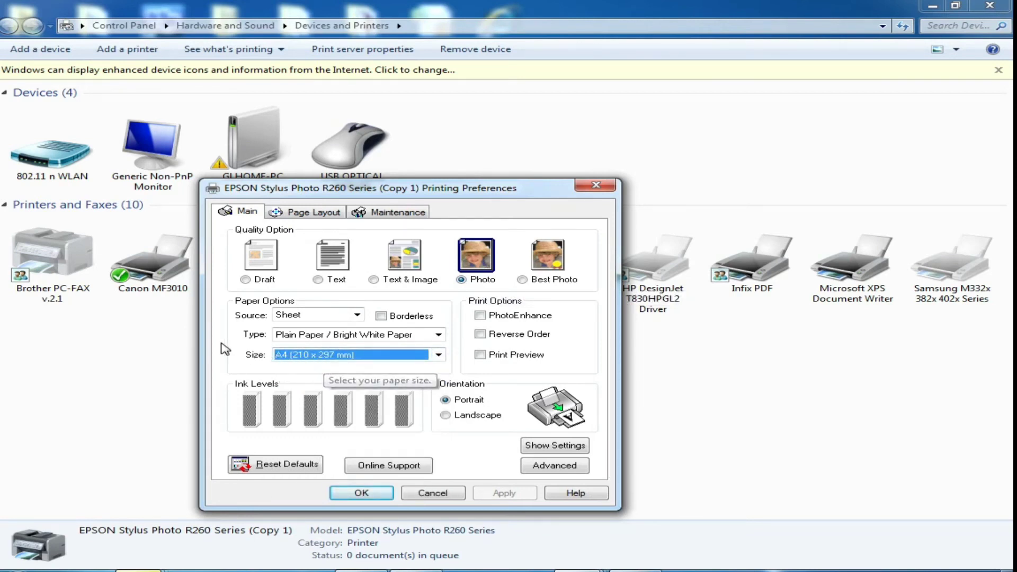
Set both the paper type and the paper source to CD/DVD and save the printing preferences
{"action": "left_click", "coordinate": [289, 339]}
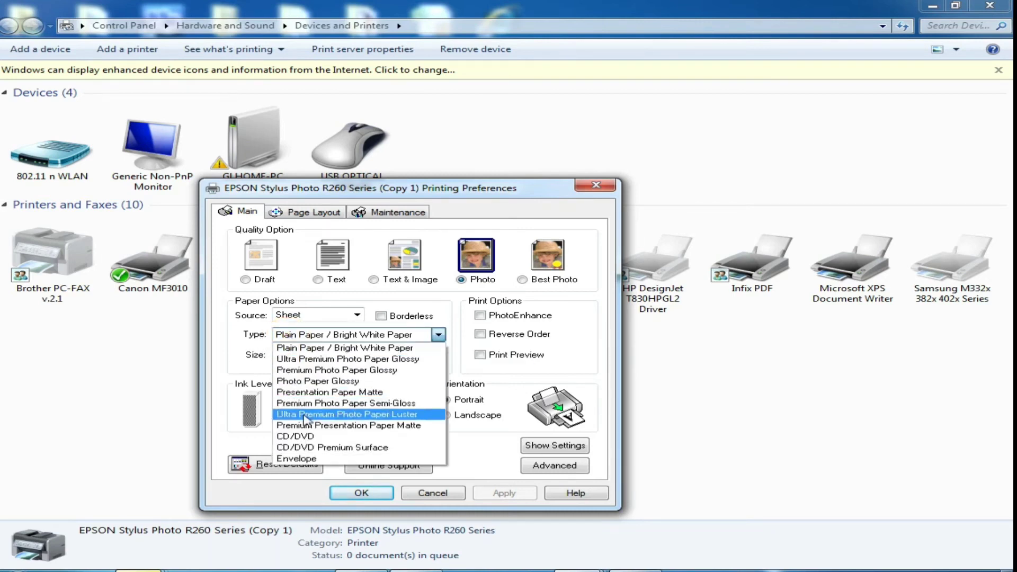
{"action": "left_click", "coordinate": [299, 436]}
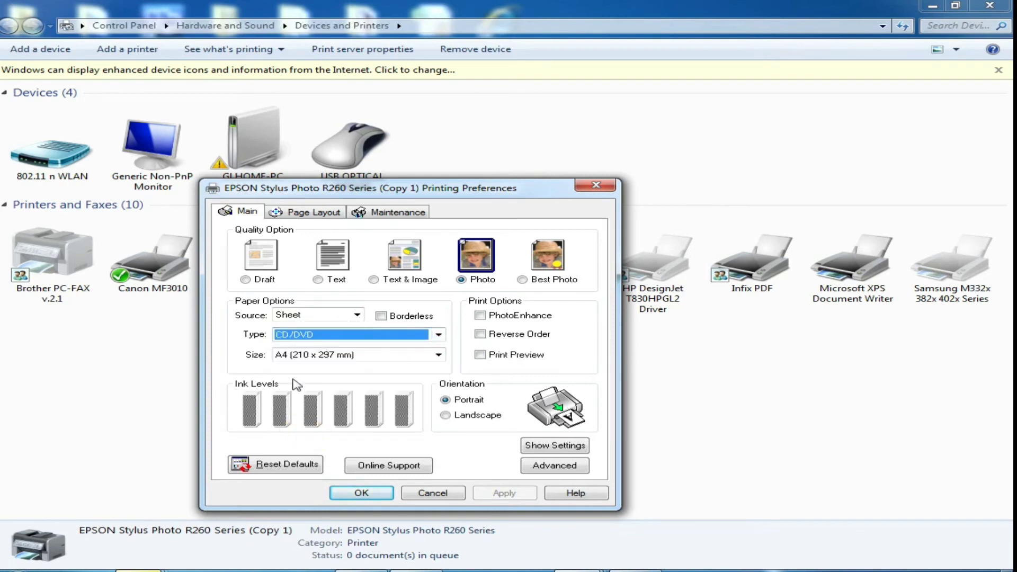
{"action": "left_click", "coordinate": [304, 316]}
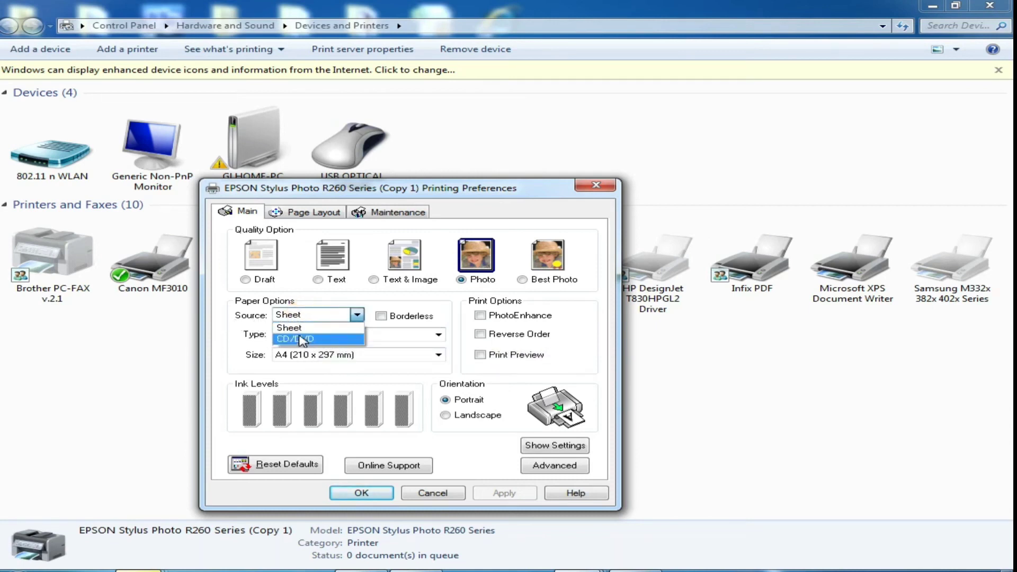
{"action": "left_click", "coordinate": [296, 339]}
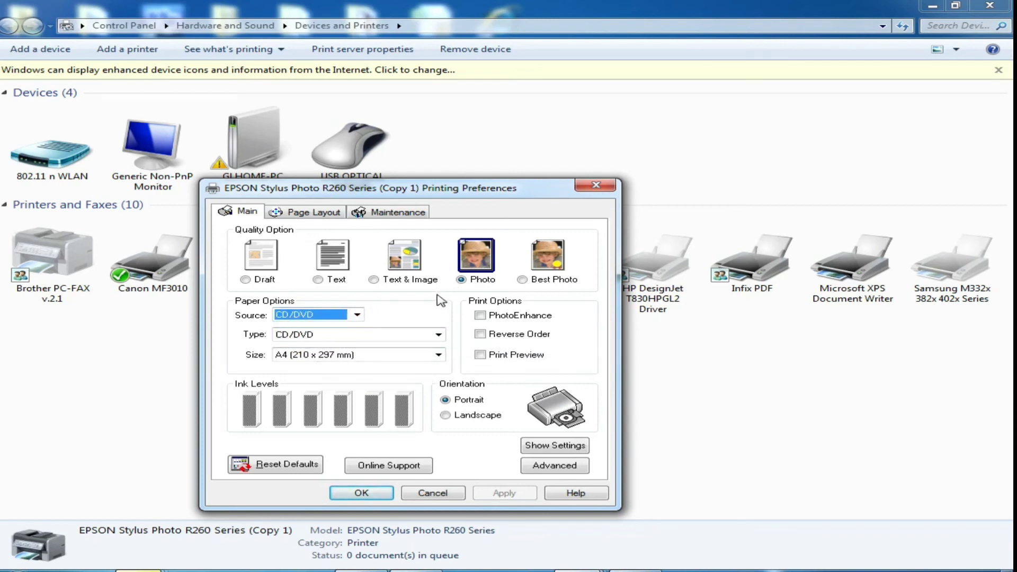
{"action": "left_click_drag", "start_coordinate": [444, 234], "coordinate": [504, 293]}
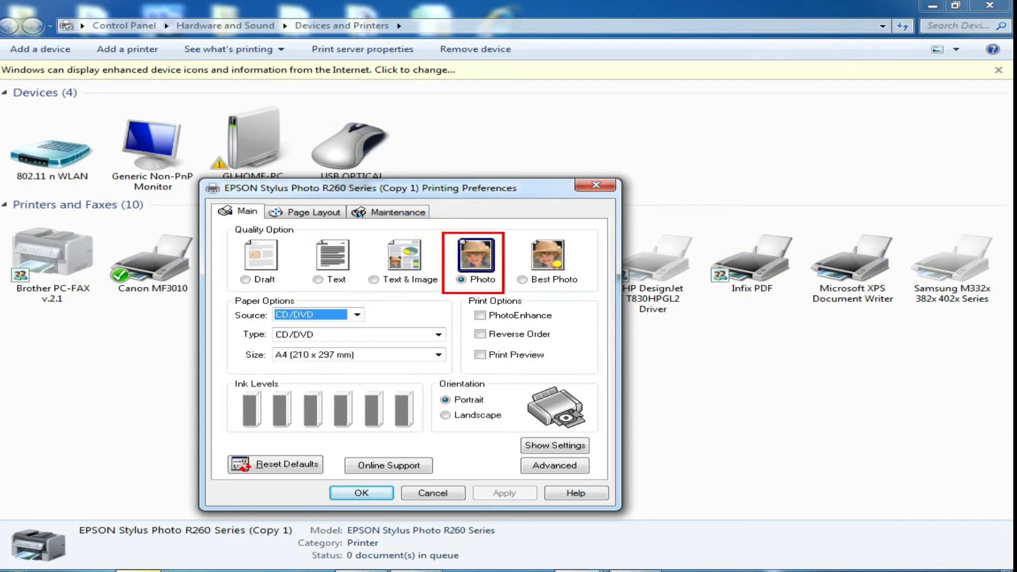
{"action": "left_click_drag", "start_coordinate": [225, 306], "coordinate": [454, 347]}
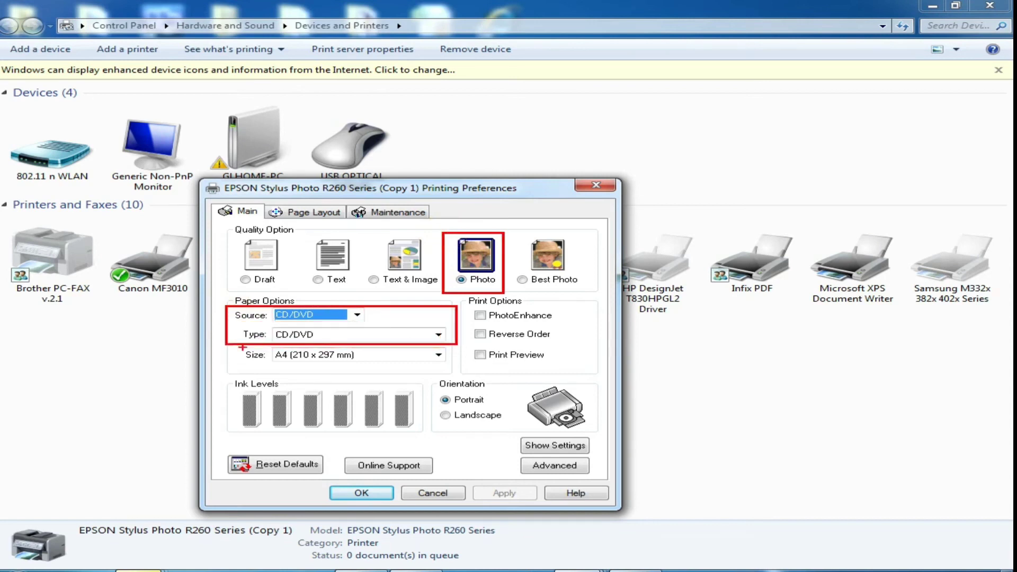
{"action": "mouse_move", "coordinate": [233, 347]}
{"action": "left_mouse_down"}
{"action": "mouse_move", "coordinate": [296, 365]}
{"action": "mouse_move", "coordinate": [461, 365]}
{"action": "mouse_move", "coordinate": [220, 373]}
{"action": "mouse_move", "coordinate": [194, 399]}
{"action": "left_mouse_up"}
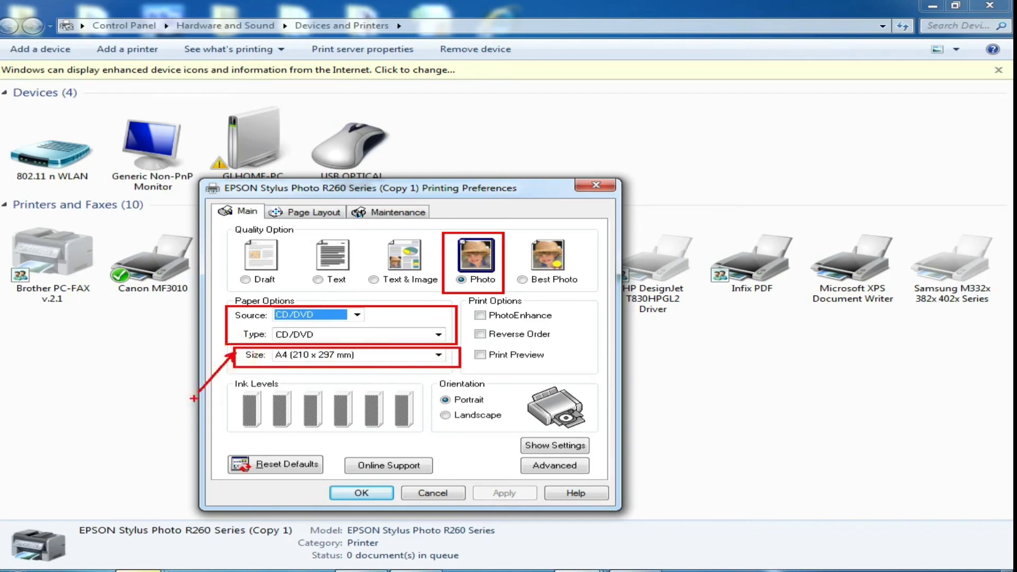
{"action": "key", "text": "Escape"}
{"action": "left_click", "coordinate": [360, 493]}
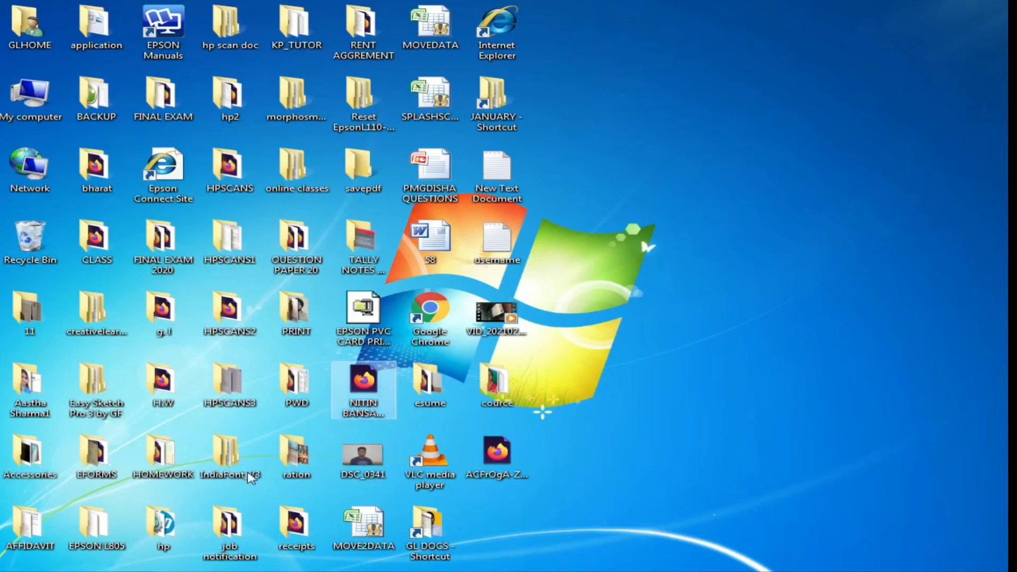
Switch to the ID card template in Photoshop and set its print page orientation to Portrait in the page setup
{"action": "key", "text": "alt+Tab"}
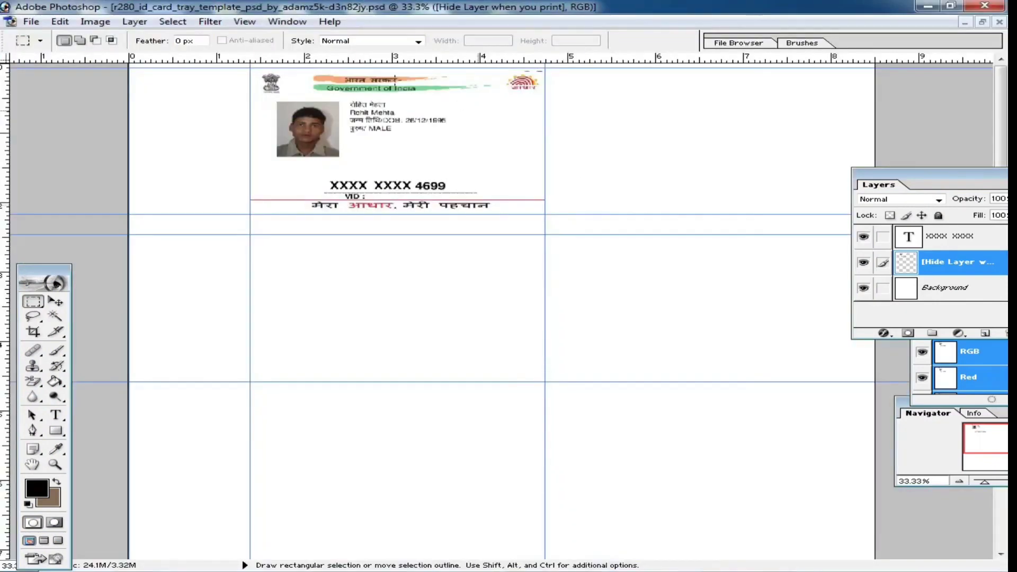
{"action": "left_click", "coordinate": [56, 303]}
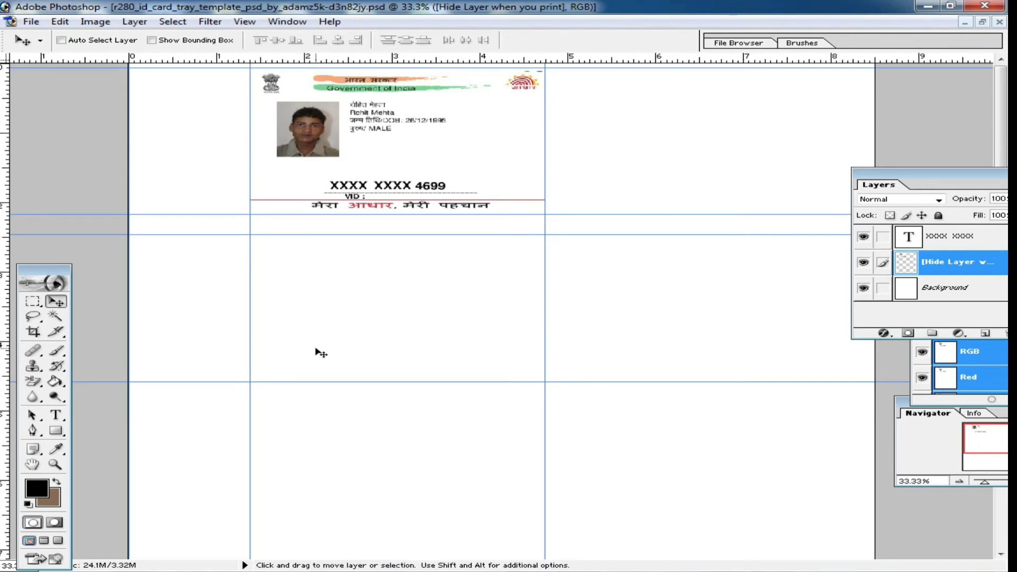
{"action": "key", "text": "ctrl+p"}
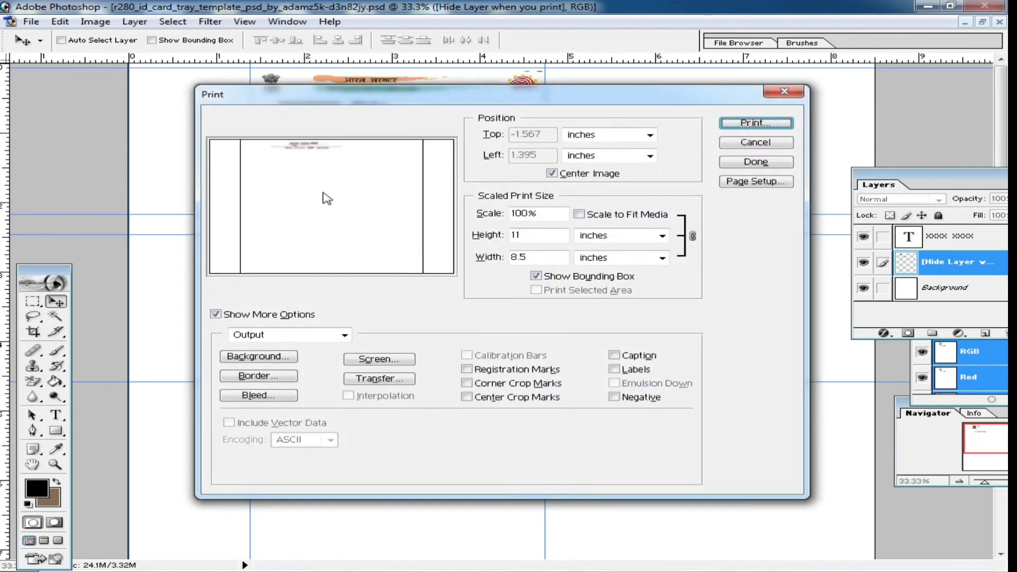
{"action": "left_click", "coordinate": [748, 182]}
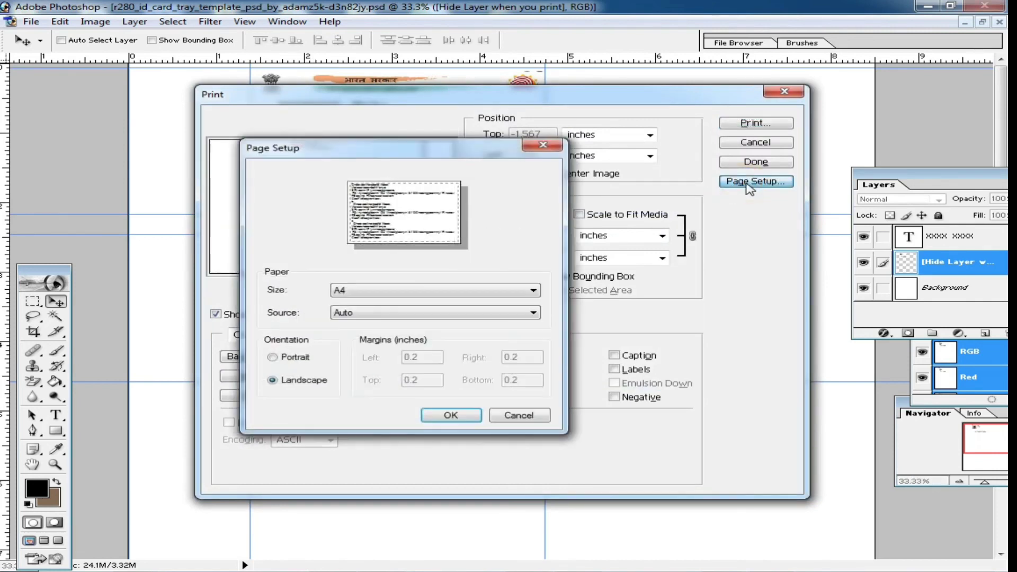
{"action": "left_click", "coordinate": [272, 357]}
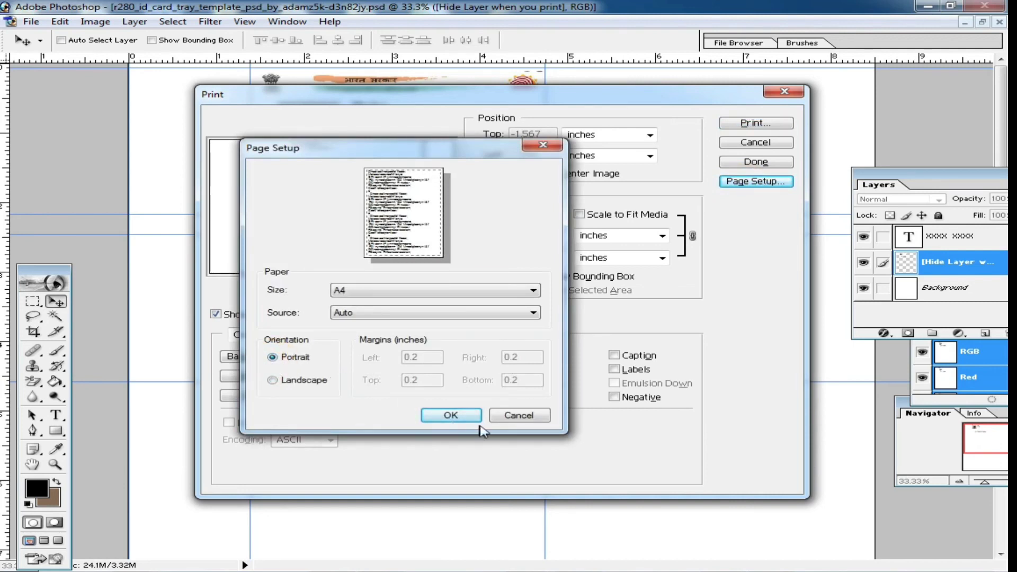
{"action": "left_click", "coordinate": [451, 415]}
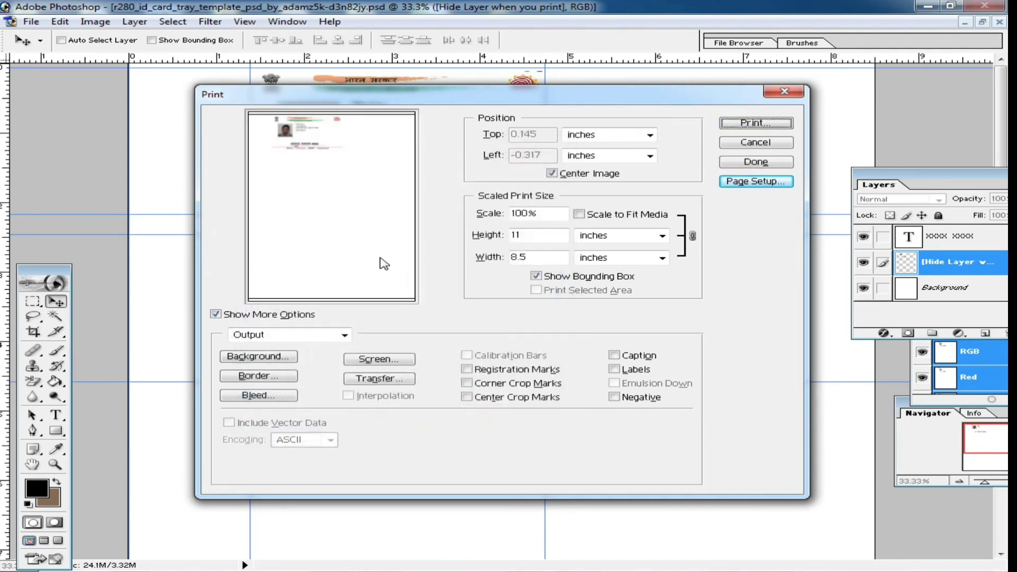
Proceed to printing, choose EPSON Stylus Photo R260 Series (Copy 1) as the printer, and open its properties
{"action": "left_click", "coordinate": [755, 123]}
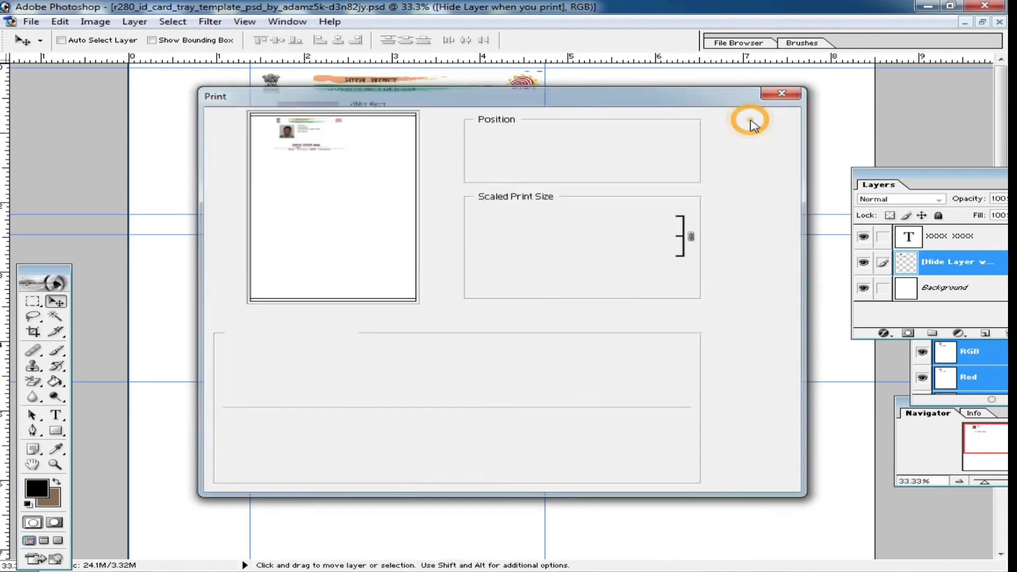
{"action": "left_click", "coordinate": [434, 222]}
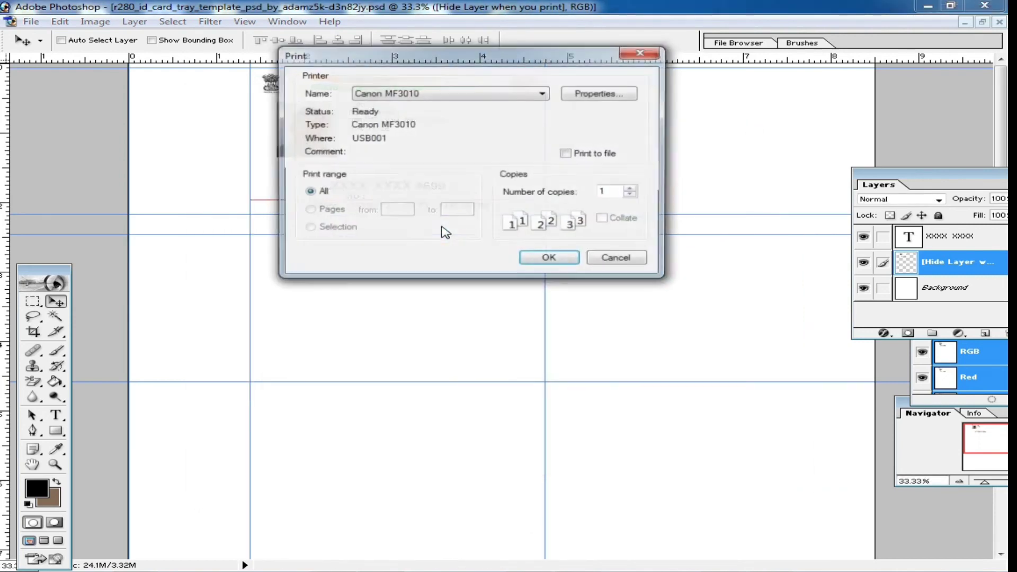
{"action": "left_click", "coordinate": [398, 92]}
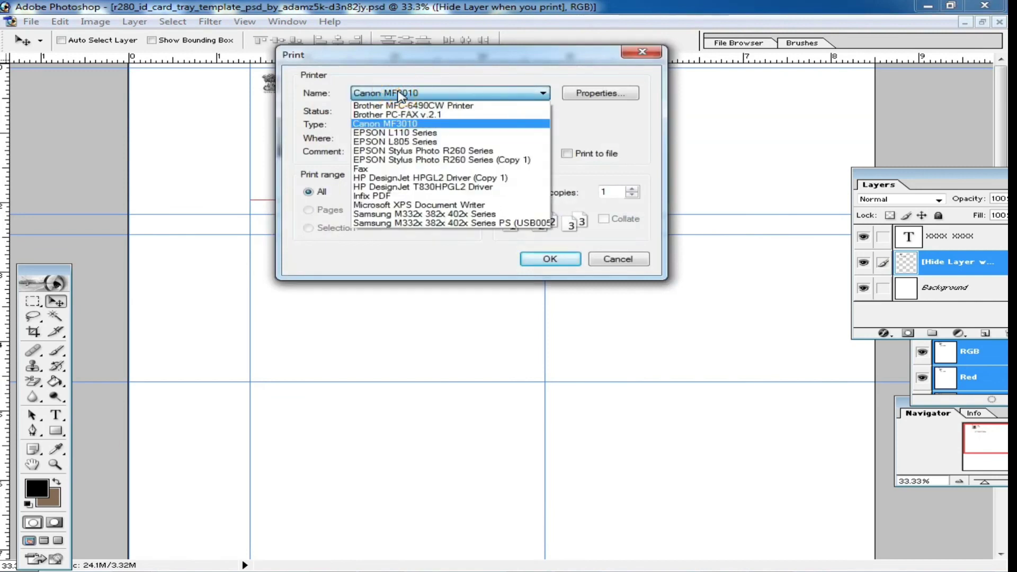
{"action": "left_click", "coordinate": [421, 159]}
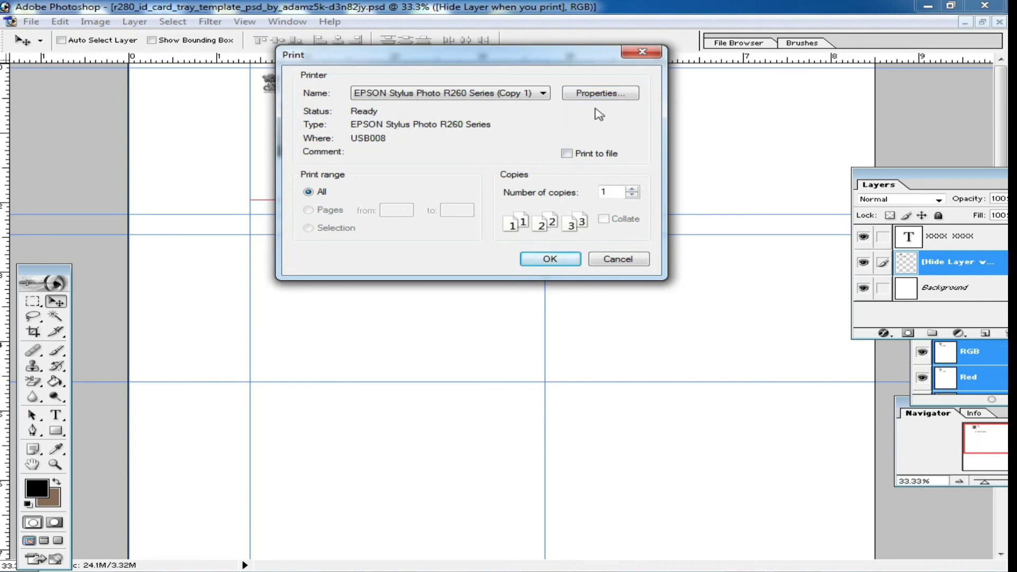
{"action": "left_click", "coordinate": [611, 93]}
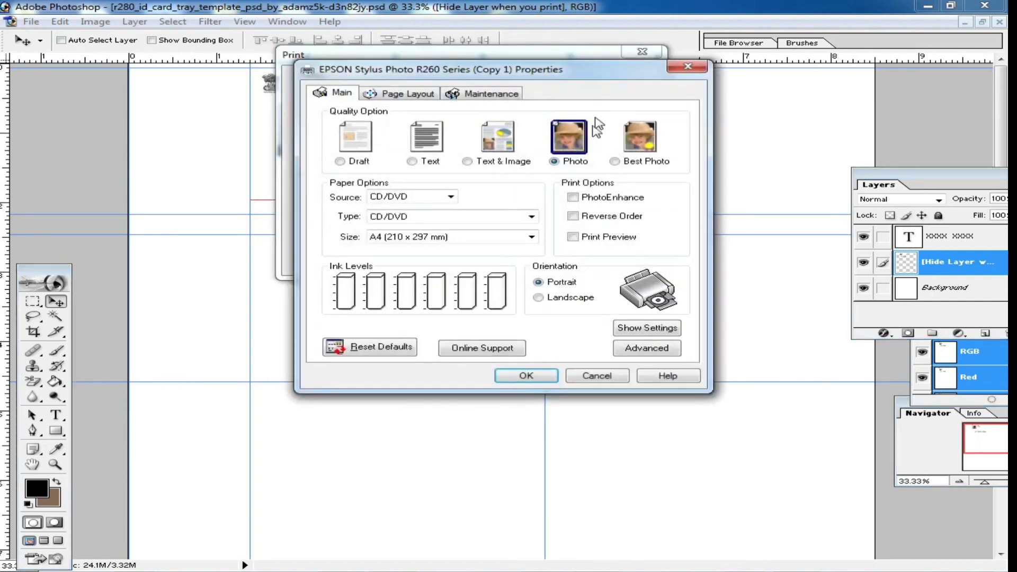